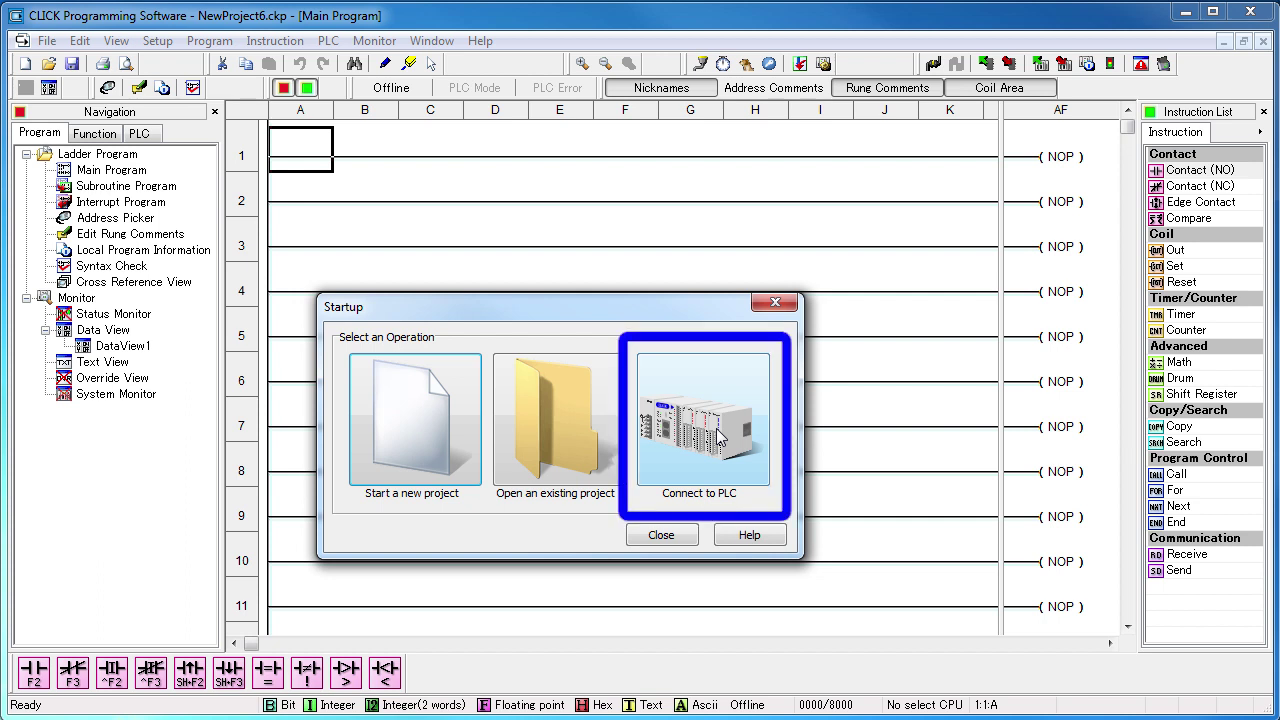
# Start a PLC connection using the Ethernet port type on the ASIX USB Ethernet adapter.
pyautogui.click(718, 437)
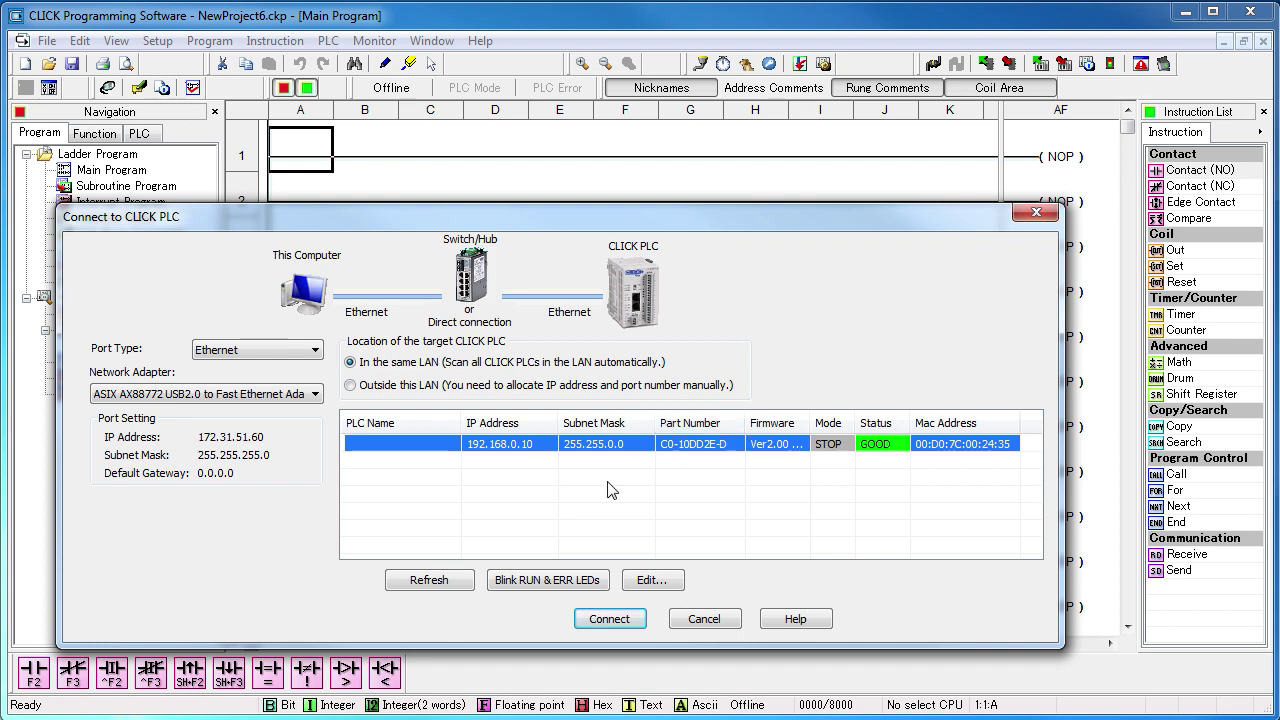
pyautogui.click(316, 348)
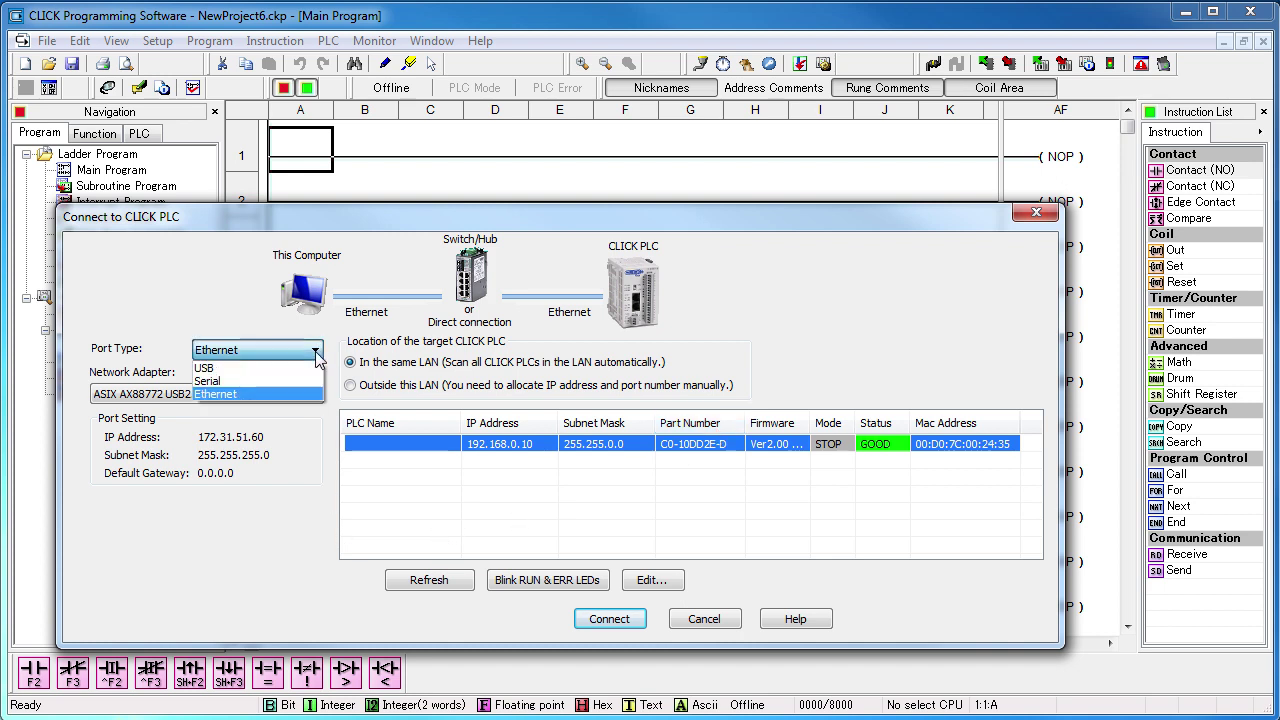
pyautogui.click(275, 396)
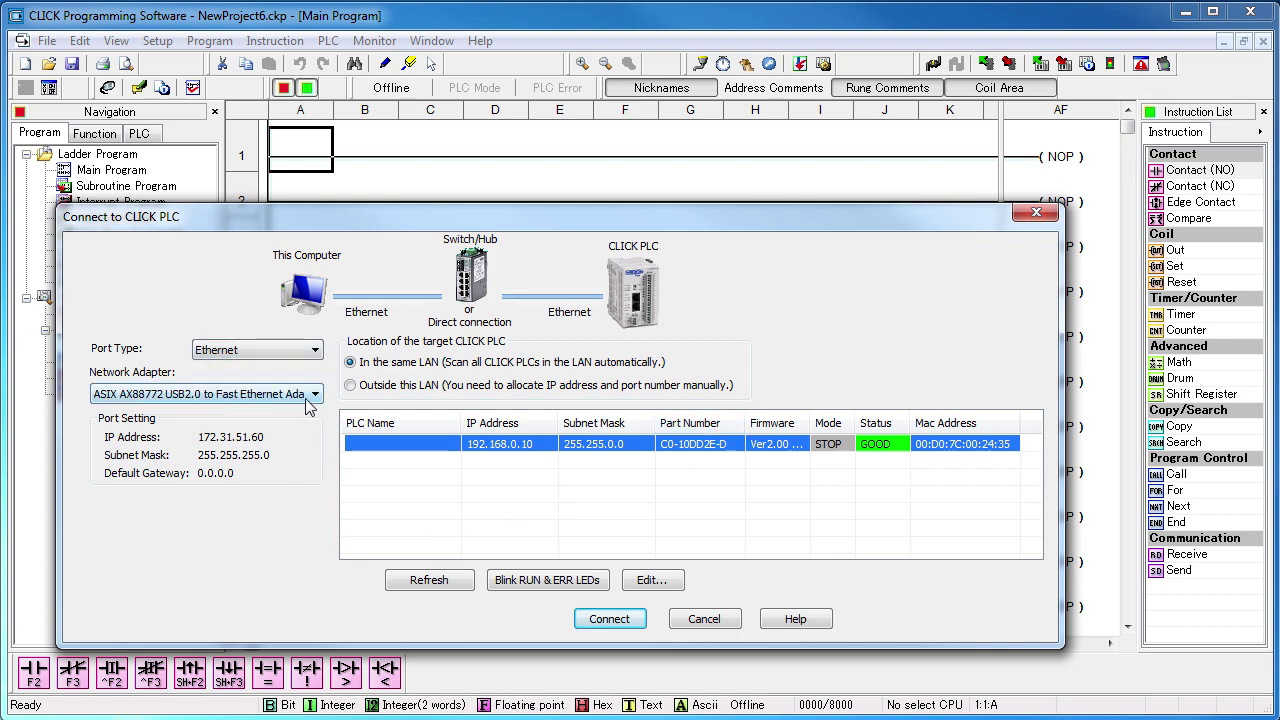
pyautogui.click(315, 395)
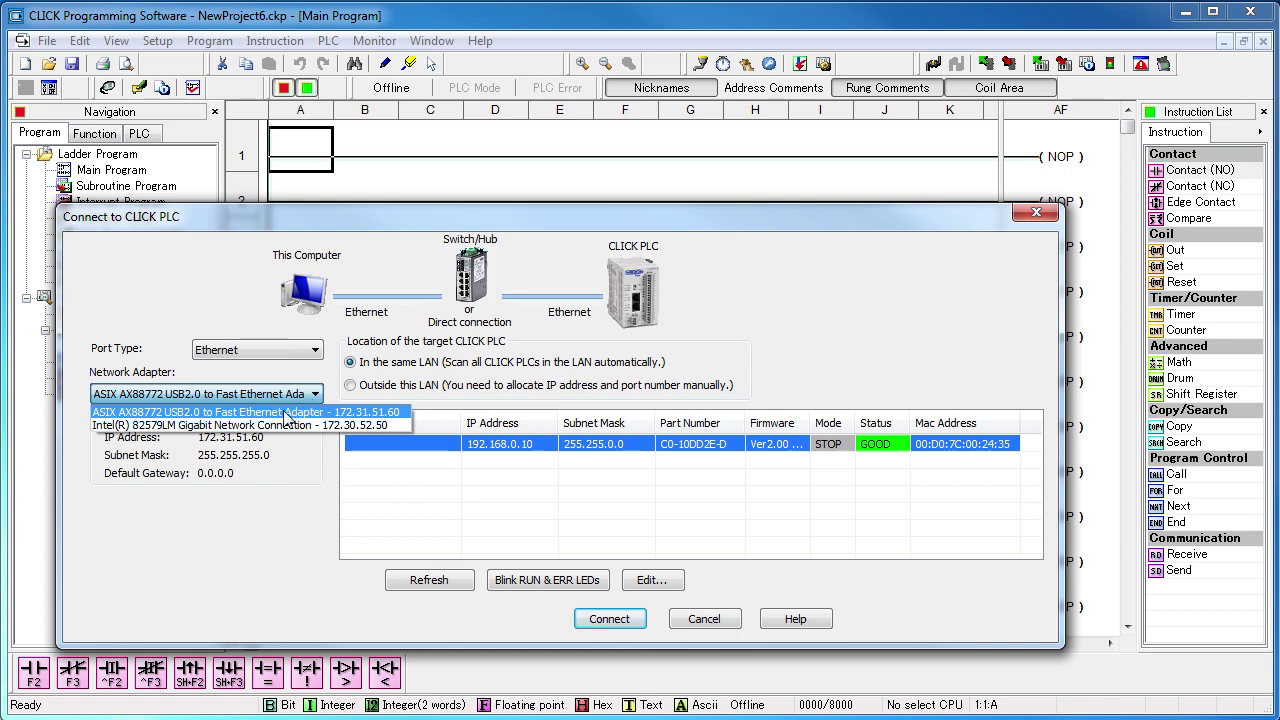
pyautogui.click(287, 413)
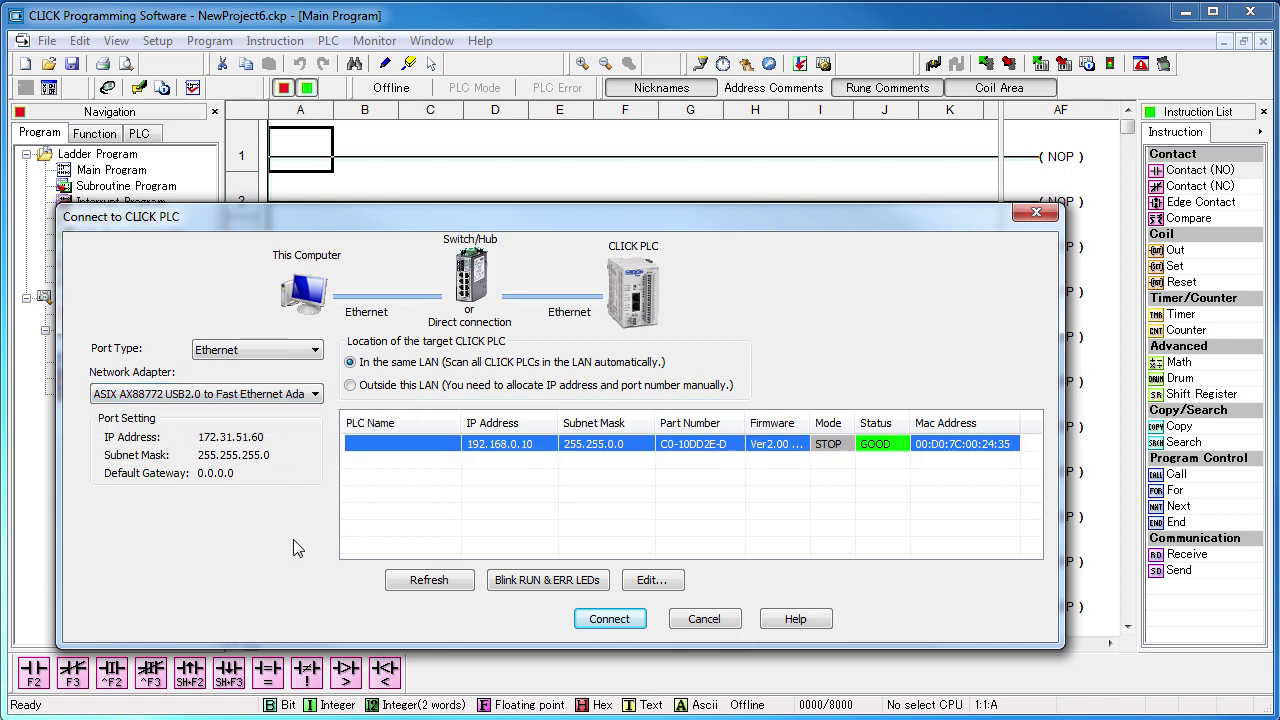
# Keep scanning the same LAN, refresh to find the PLC at 192.168.0.10, and blink its lights.
pyautogui.click(350, 385)
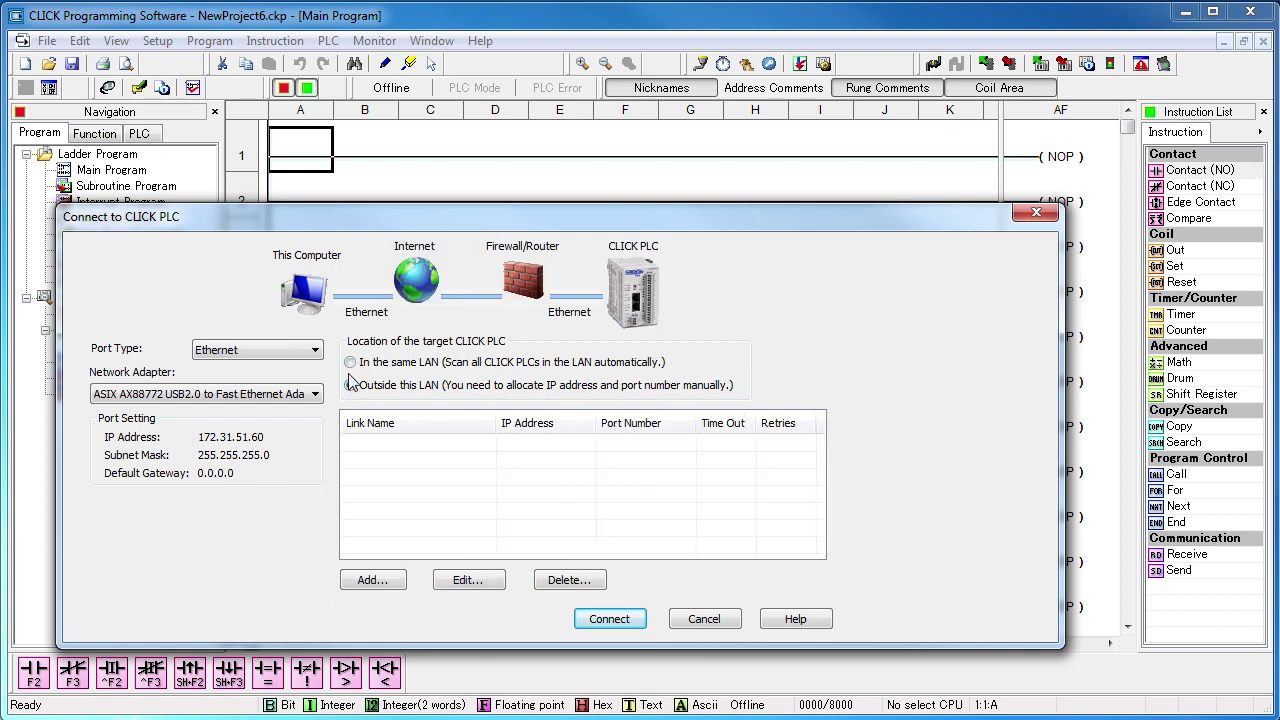
pyautogui.click(350, 362)
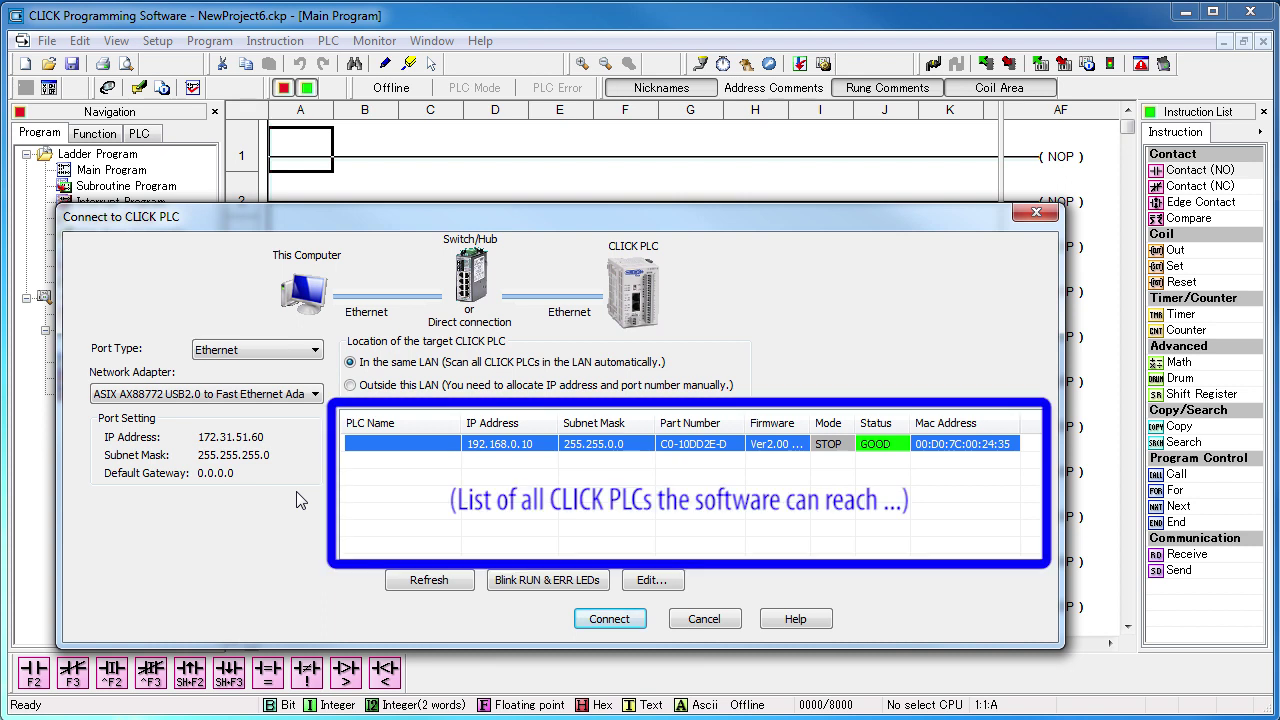
pyautogui.click(428, 582)
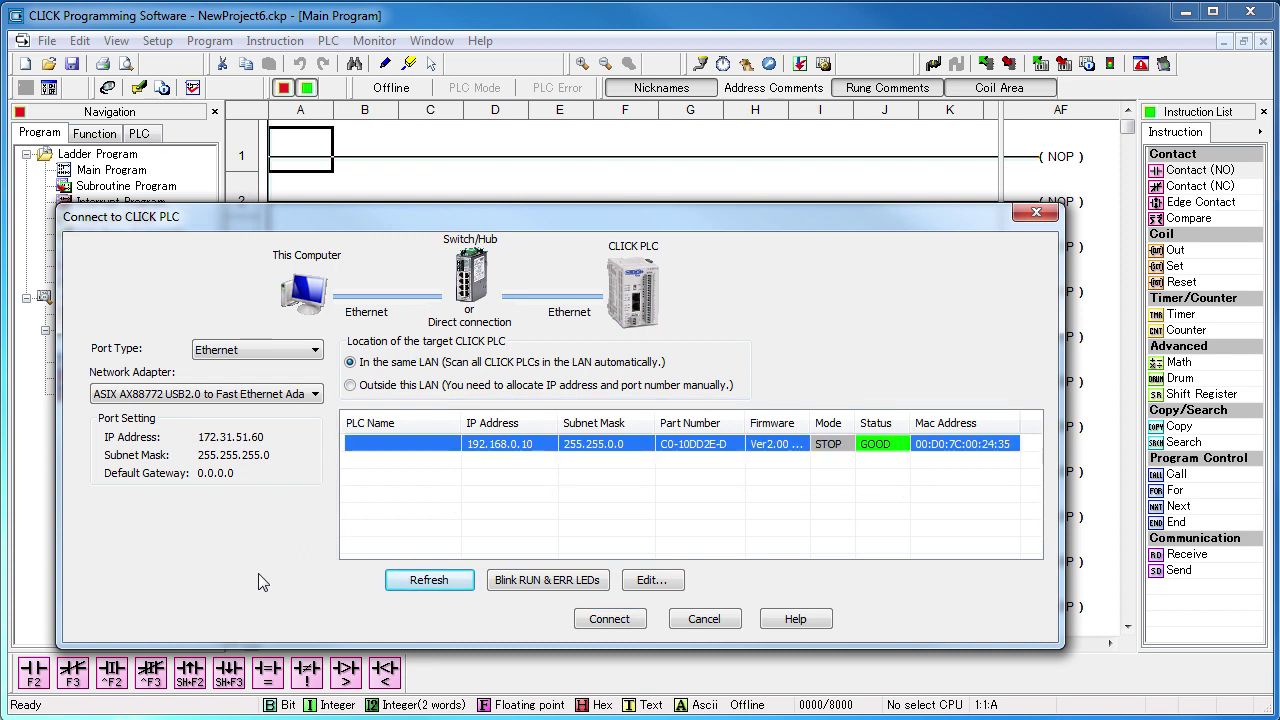
pyautogui.click(510, 582)
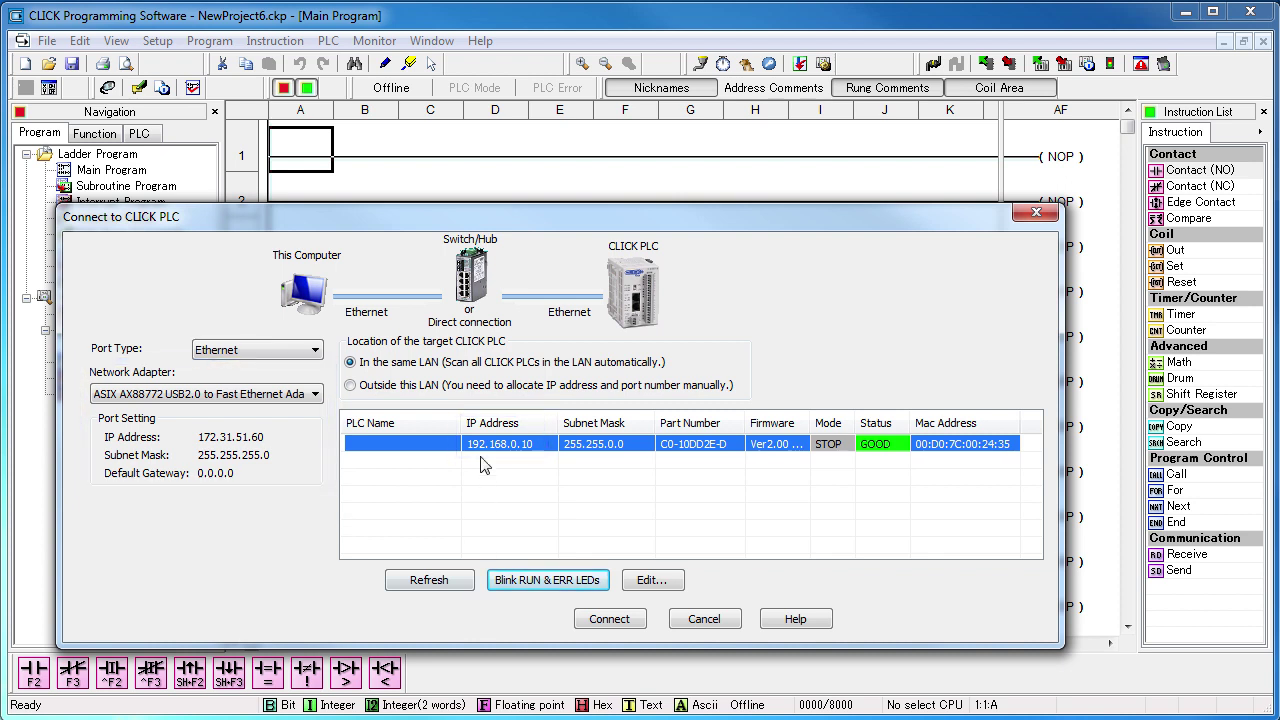
# Give the found PLC manual IP 172.31.51.59 with subnet mask 255.255.255.0.
pyautogui.click(651, 581)
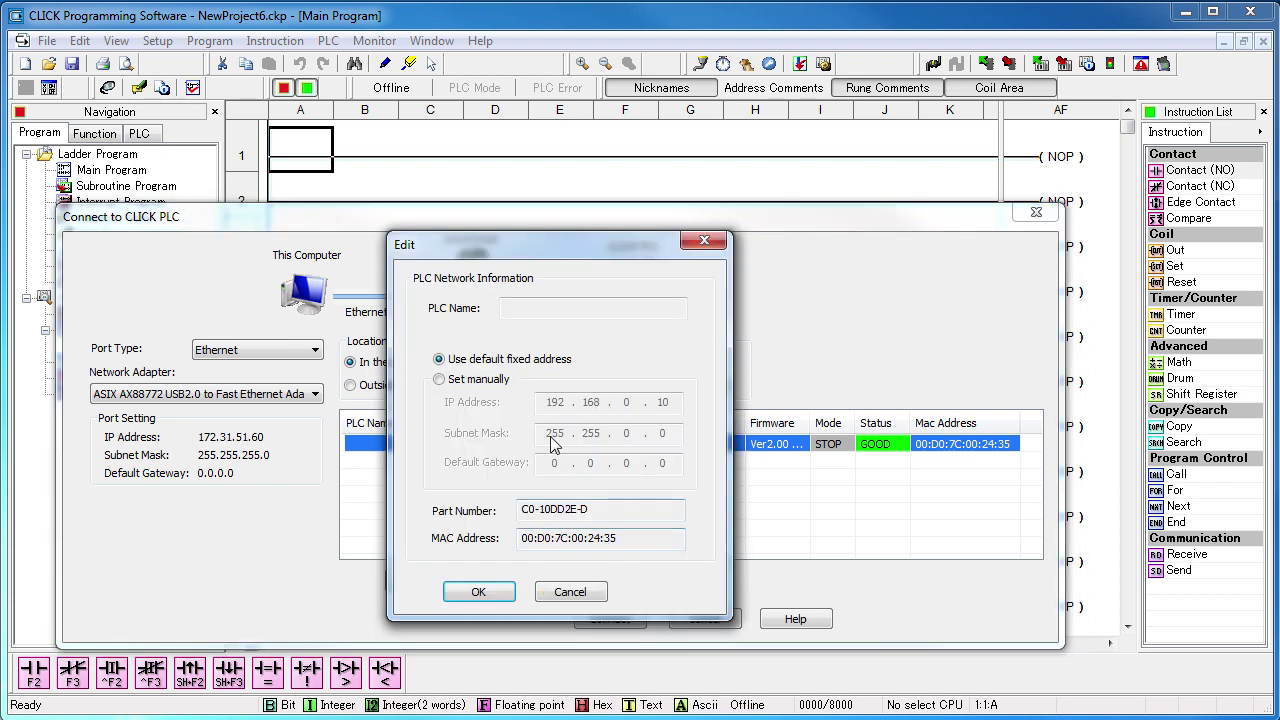
pyautogui.click(439, 380)
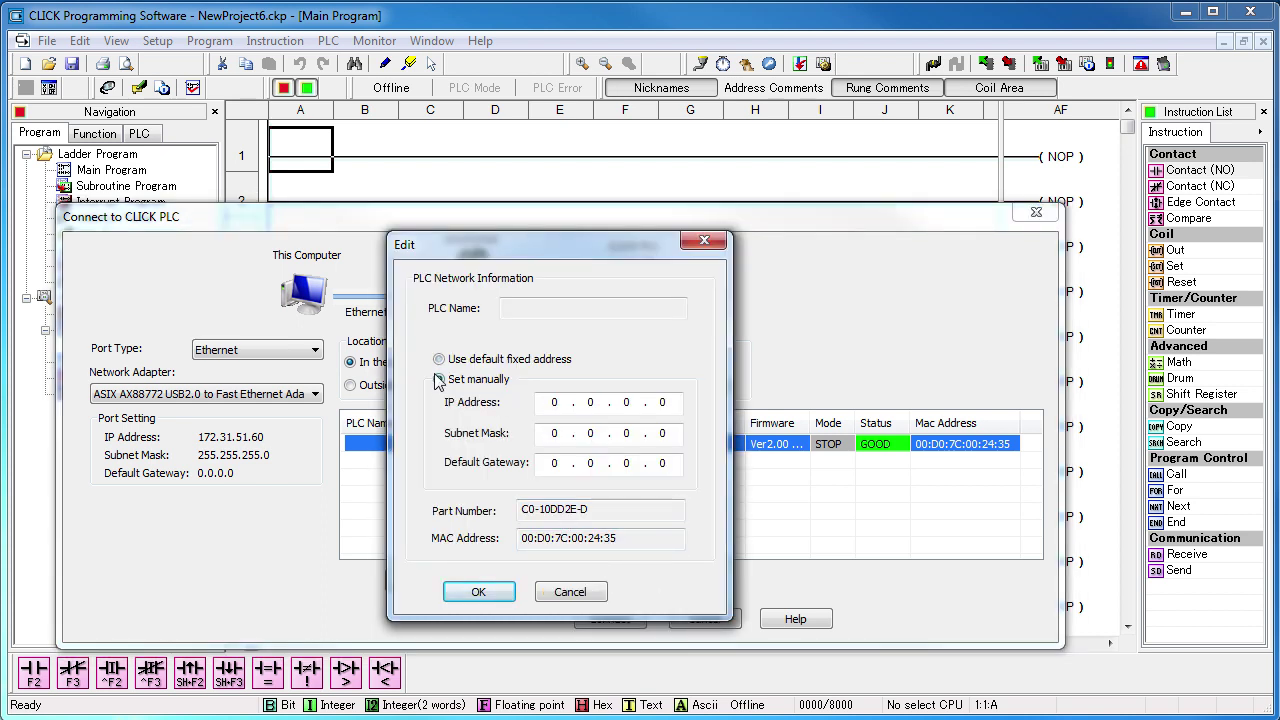
pyautogui.click(544, 403)
pyautogui.write('172.31.51.59')
pyautogui.press('Tab')
pyautogui.write('255.255.255')
# Apply the new address and go online with the PLC, dismissing the missing-project notice.
pyautogui.click(480, 592)
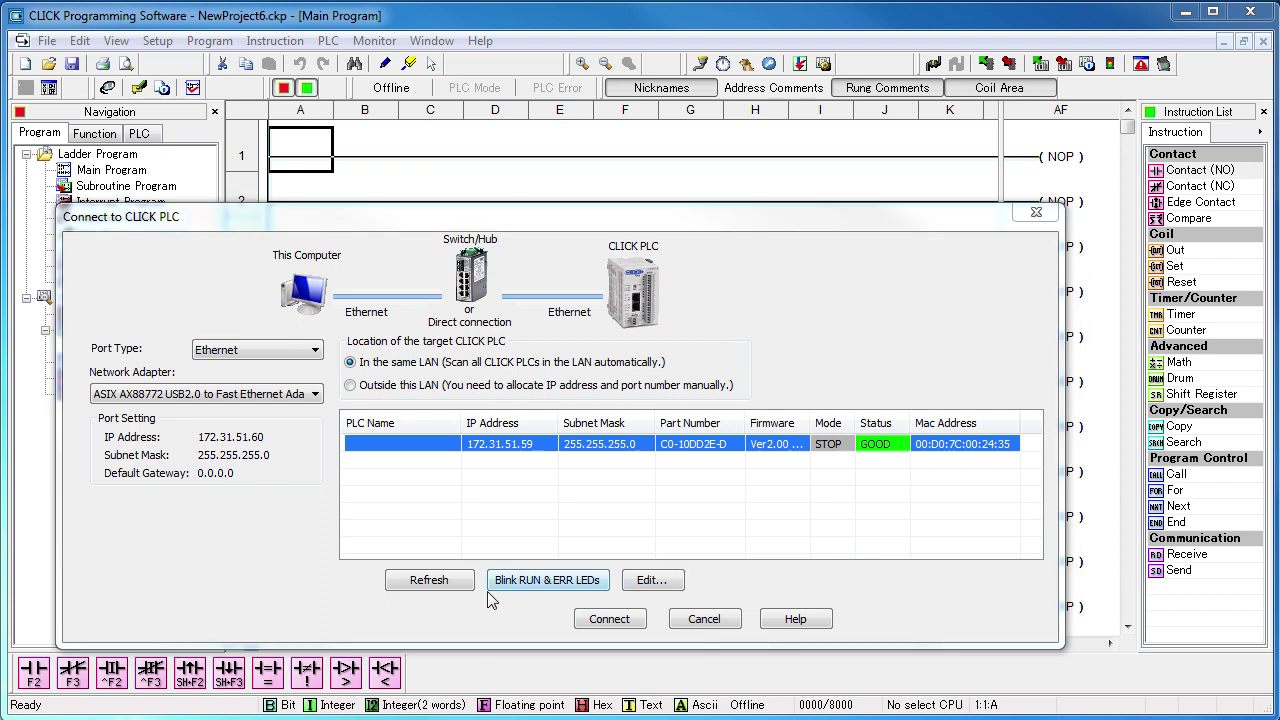
pyautogui.click(612, 620)
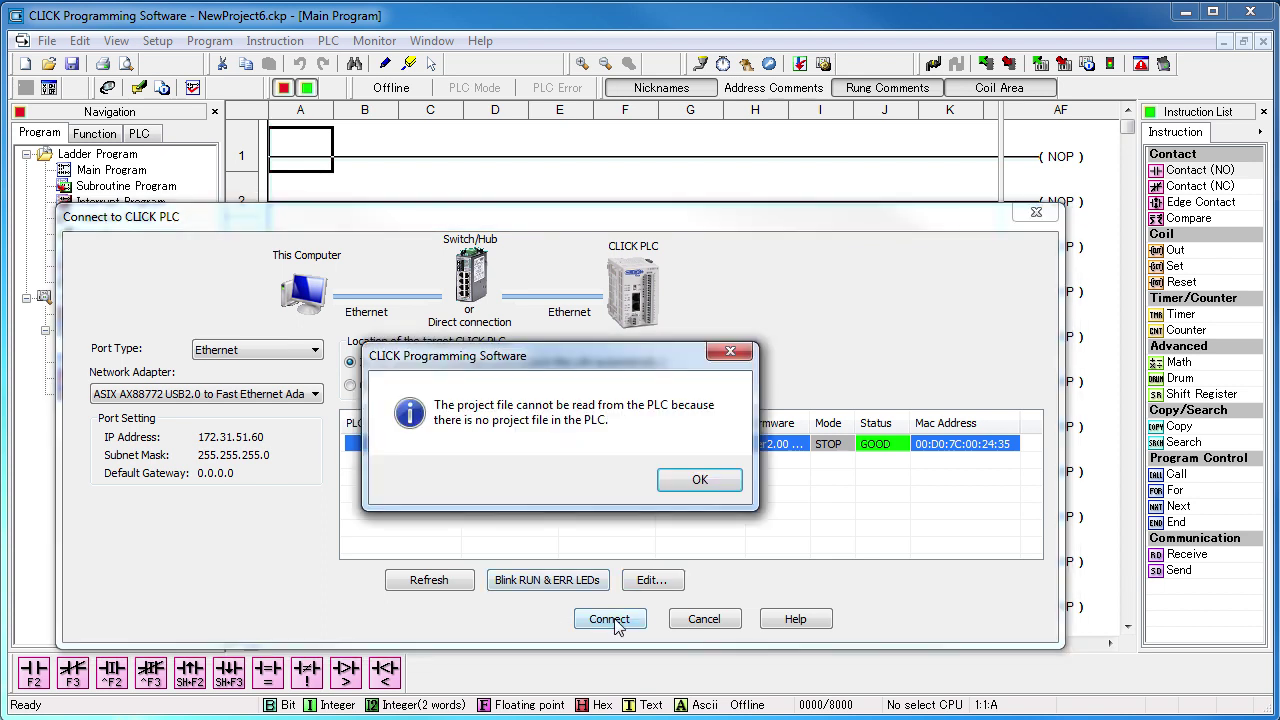
pyautogui.click(689, 486)
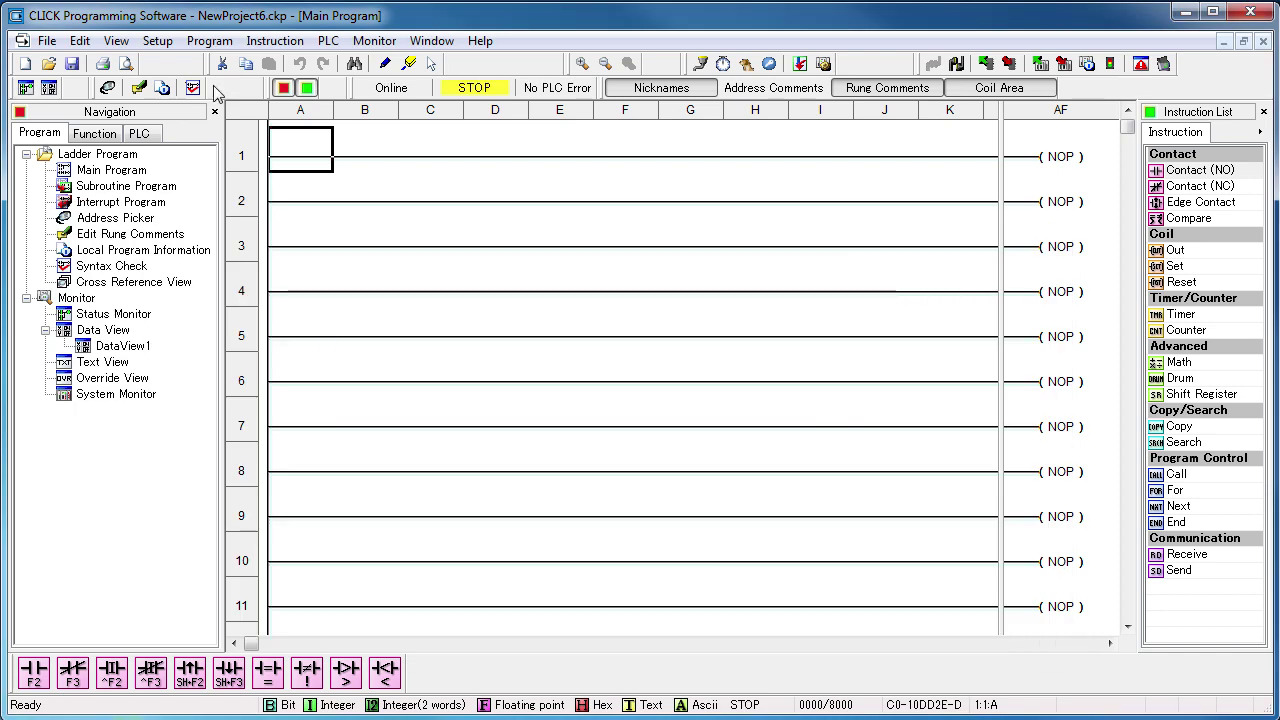
# Confirm Port 1 Ethernet settings 172.31.51.59 / 255.255.255.0 in Com Port Setup, then compile the ladder.
pyautogui.click(160, 41)
pyautogui.click(185, 90)
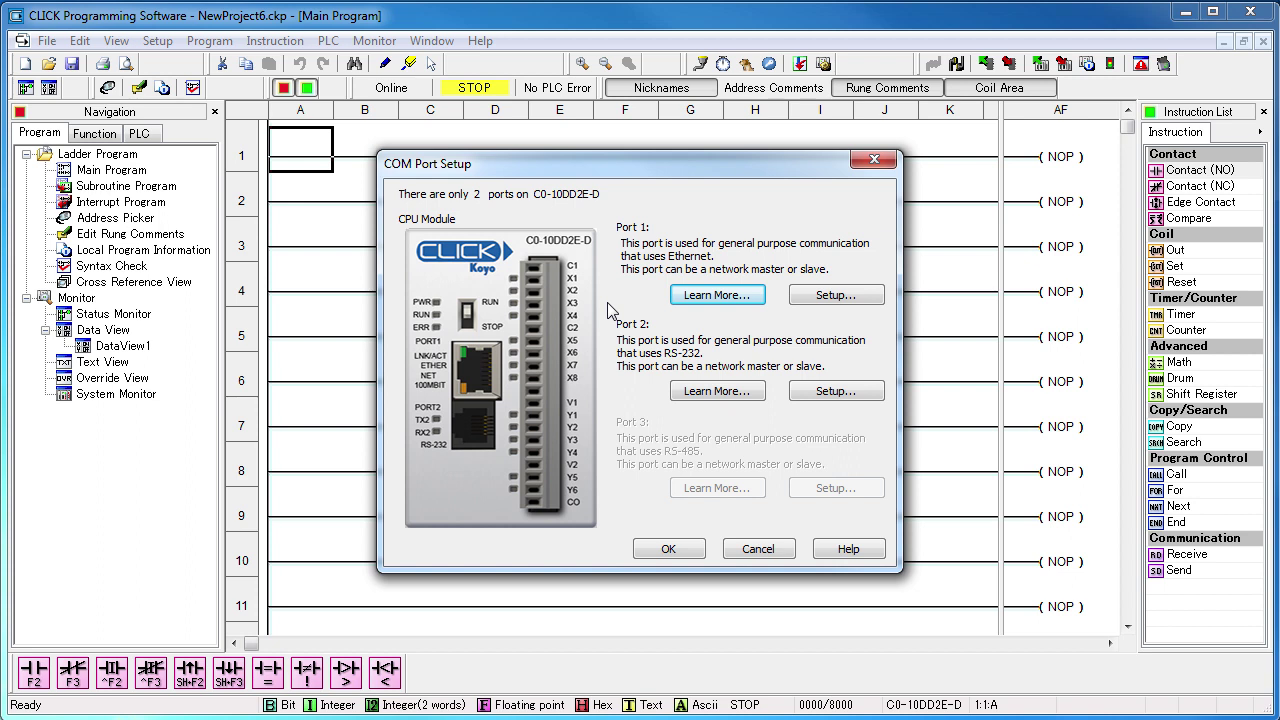
pyautogui.click(829, 300)
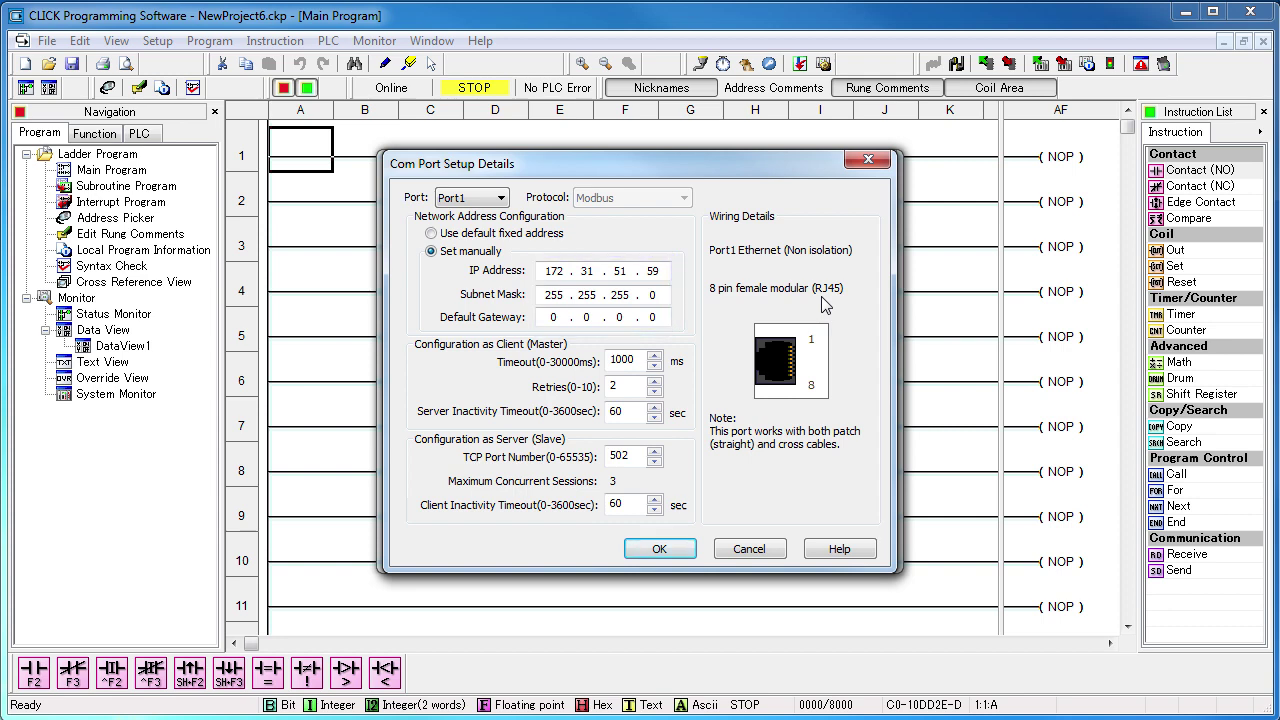
pyautogui.click(660, 550)
pyautogui.click(664, 550)
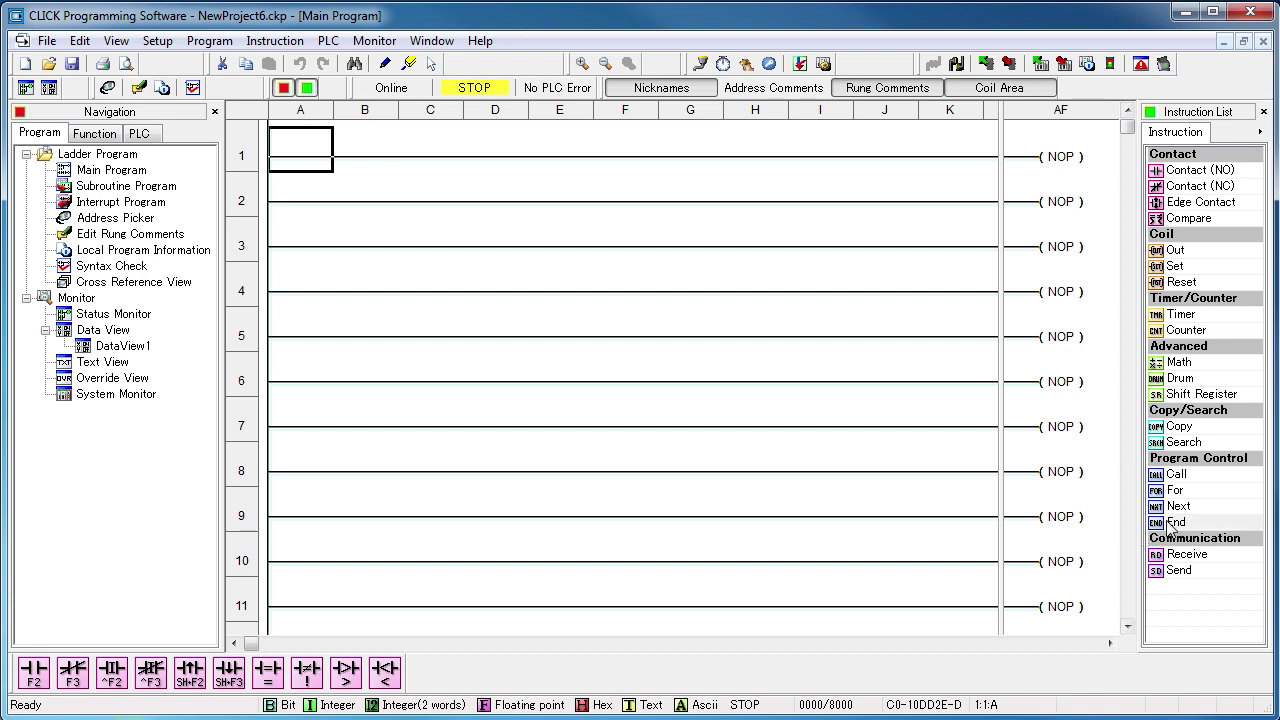
pyautogui.click(1063, 64)
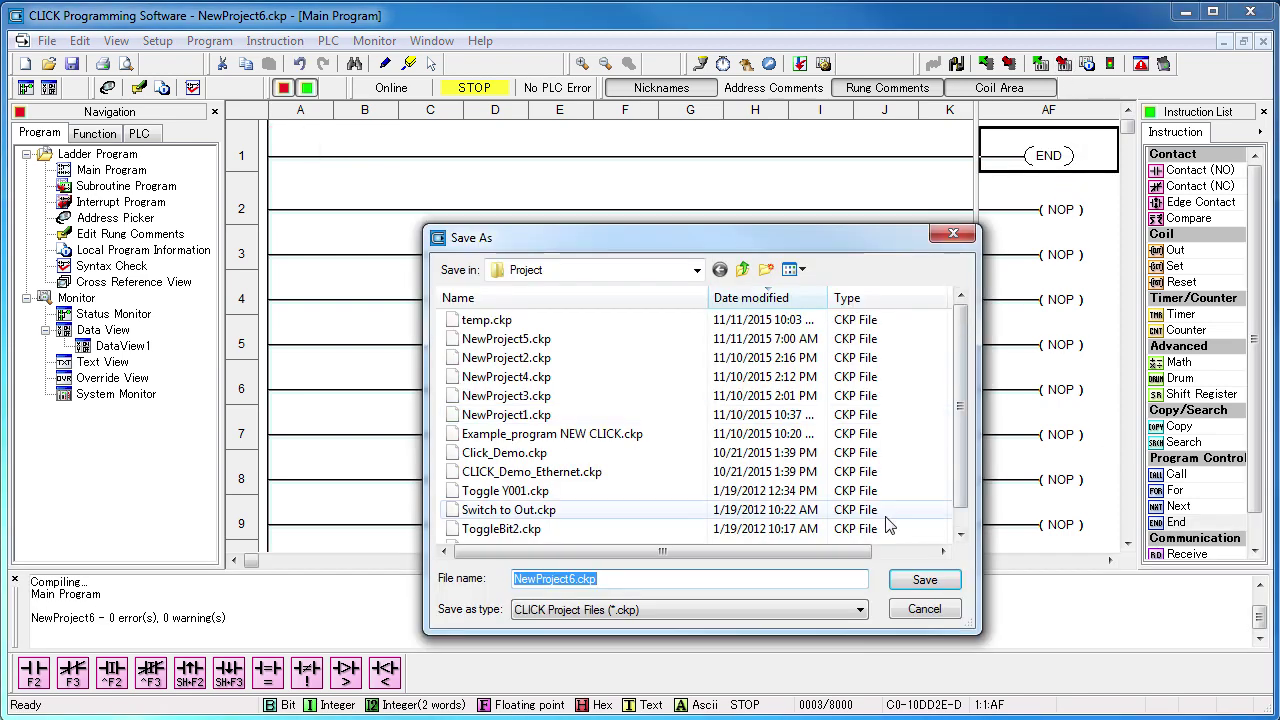
# Save the project as NewProject6.ckp and write it into the PLC until Transfer completed.
pyautogui.click(915, 580)
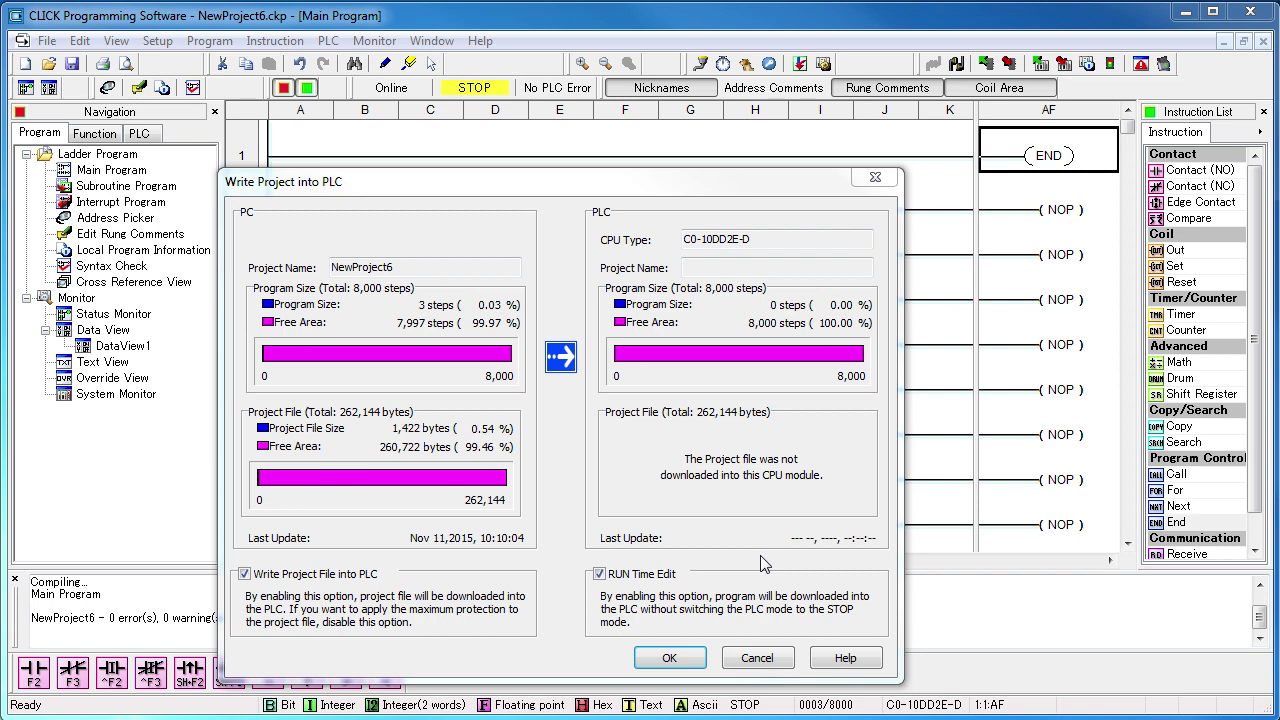
pyautogui.click(669, 658)
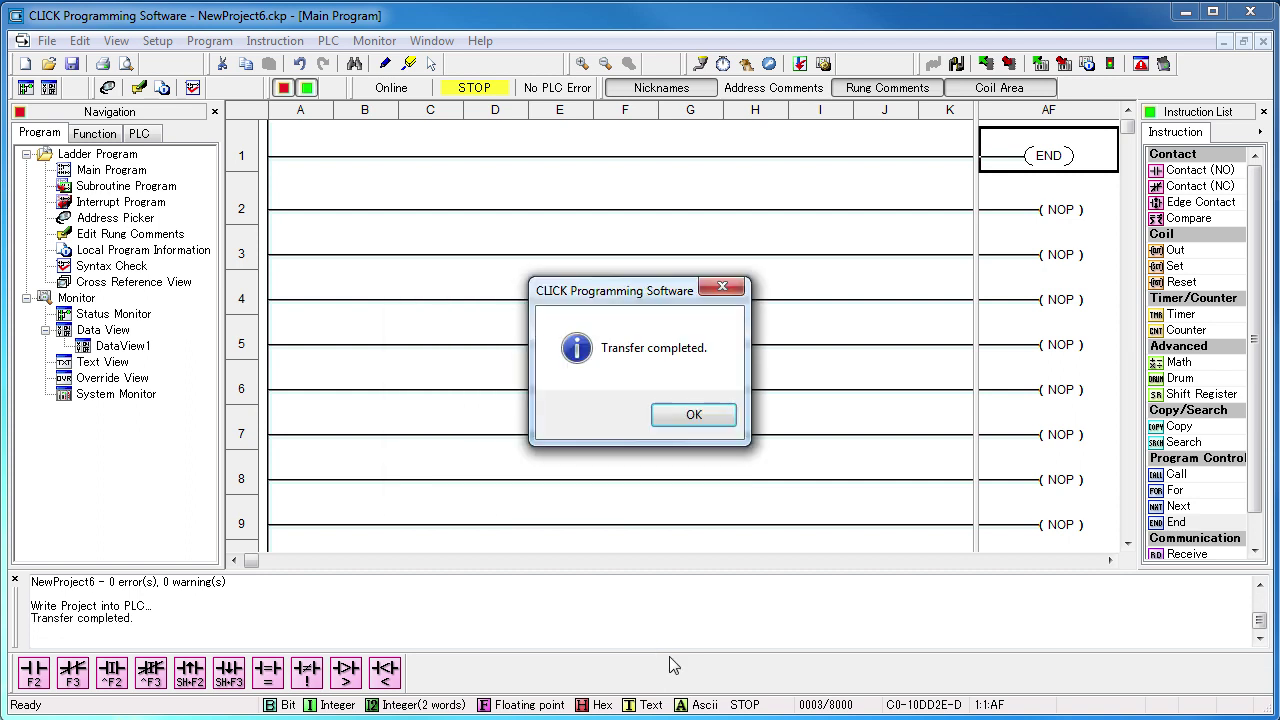
pyautogui.click(695, 427)
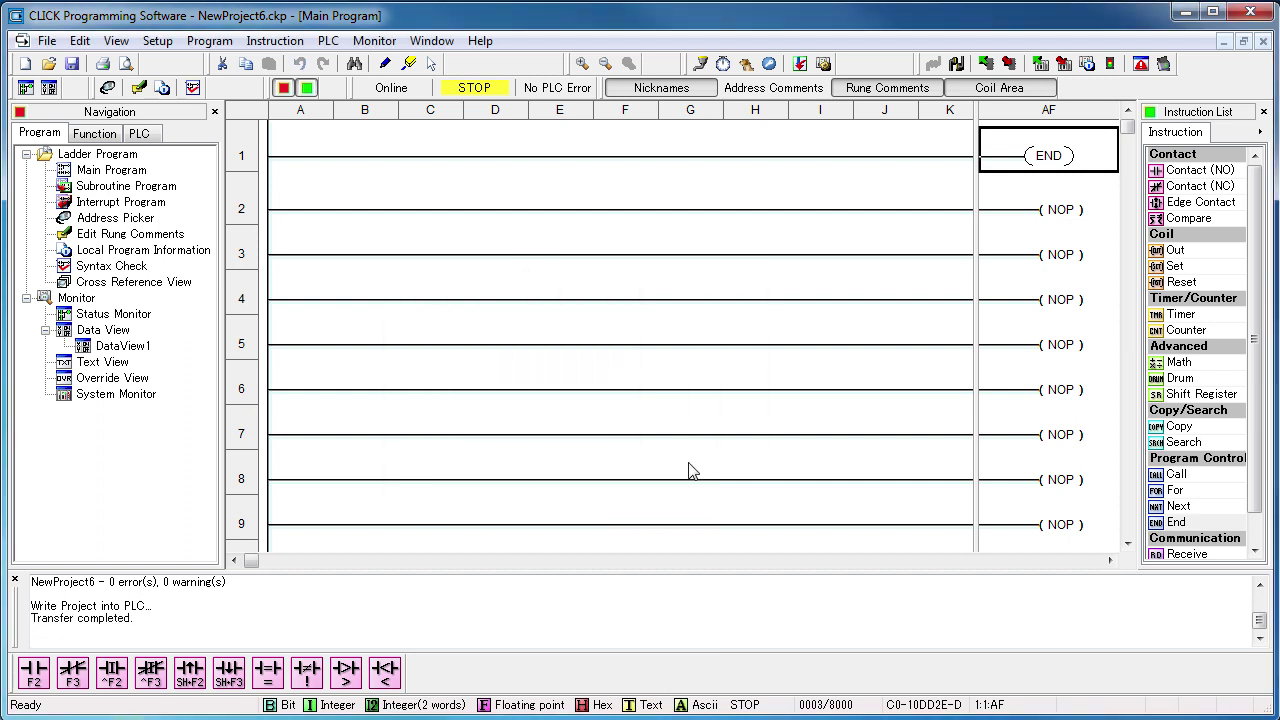
# Disconnect from the PLC and place normally open contact C1 on rung 1.
pyautogui.click(328, 41)
pyautogui.click(372, 82)
pyautogui.click(606, 417)
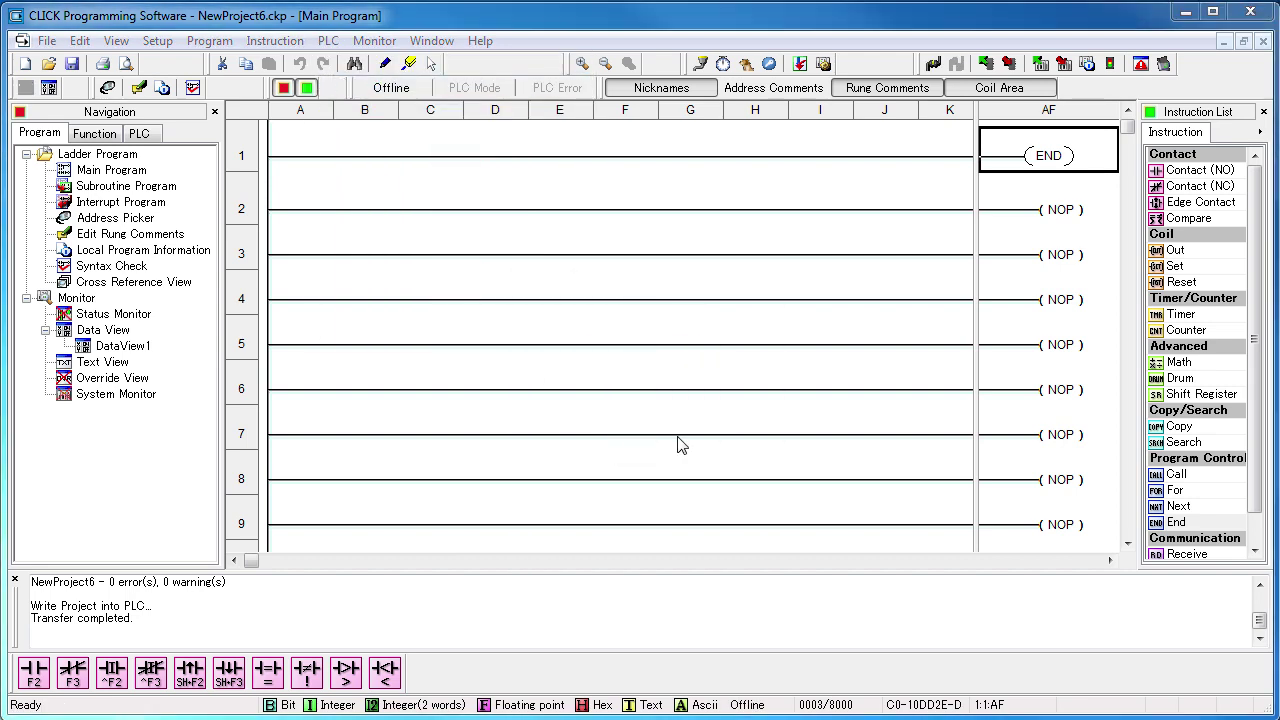
pyautogui.moveTo(1195, 170); pyautogui.dragTo(300, 150)
pyautogui.write('C1')
pyautogui.press('Return')
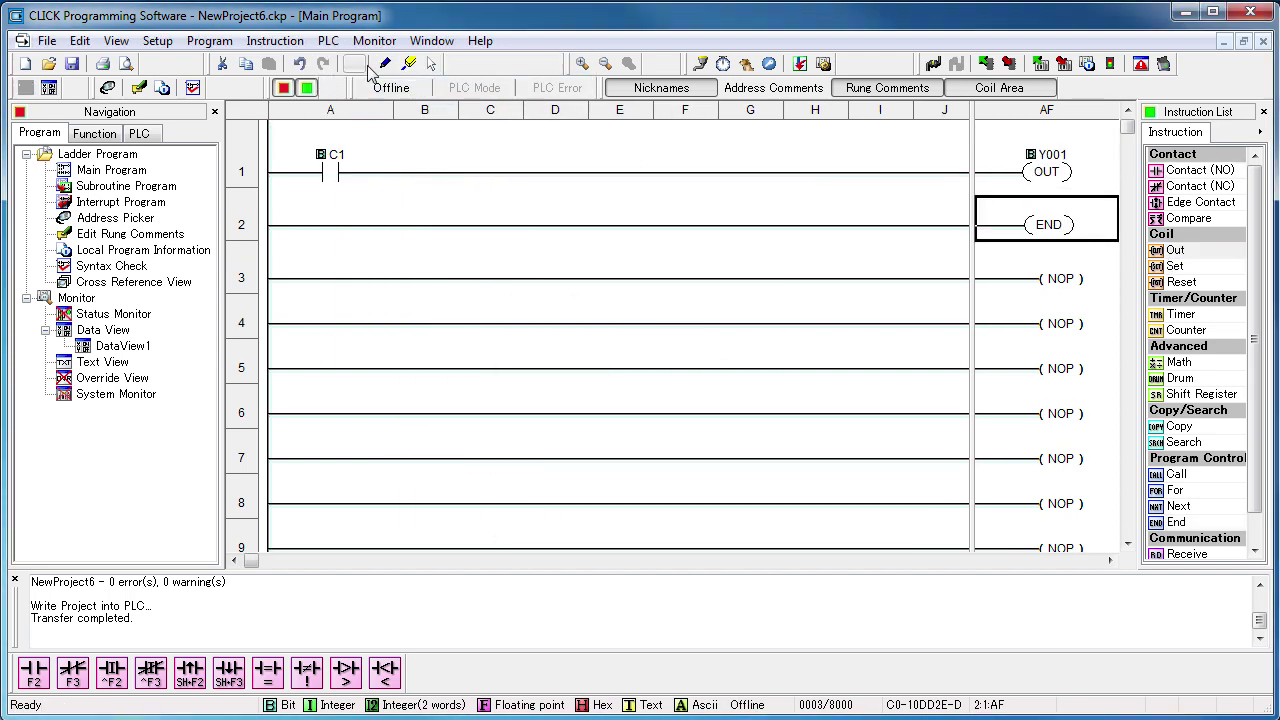
# Reconnect to the PLC at 172.31.51.59 without reading its project.
pyautogui.click(328, 41)
pyautogui.click(355, 62)
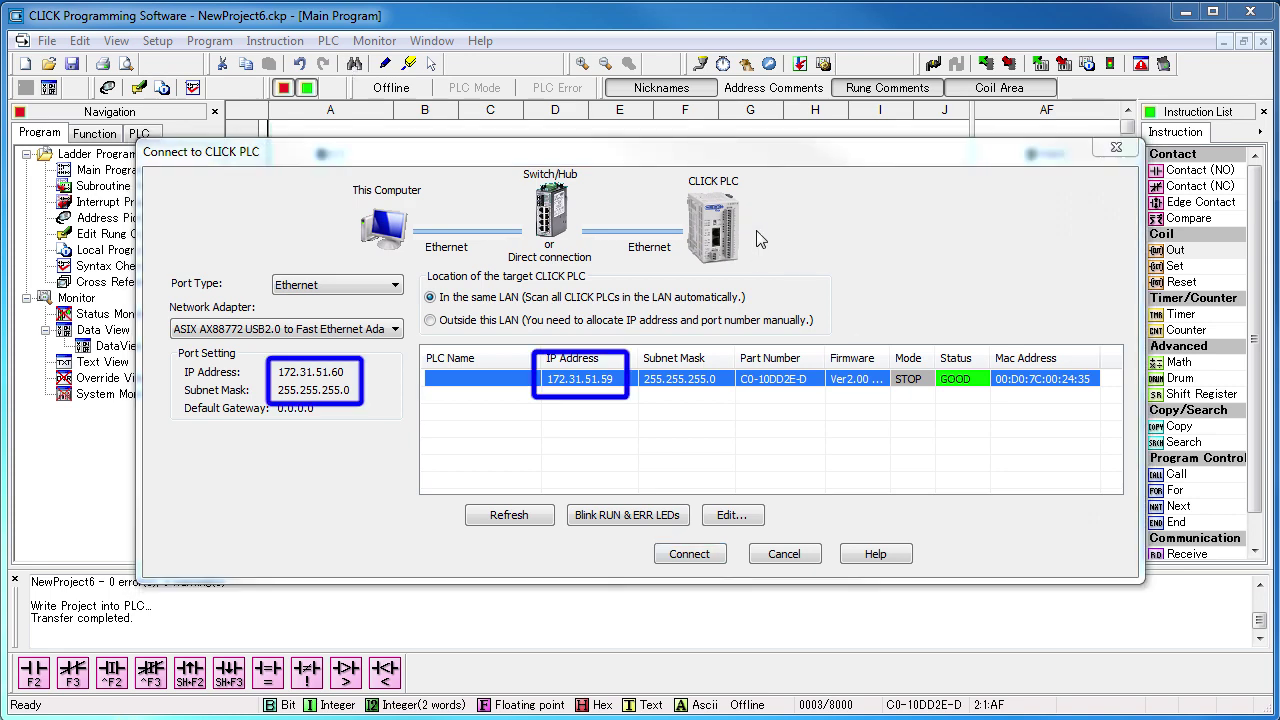
pyautogui.click(689, 554)
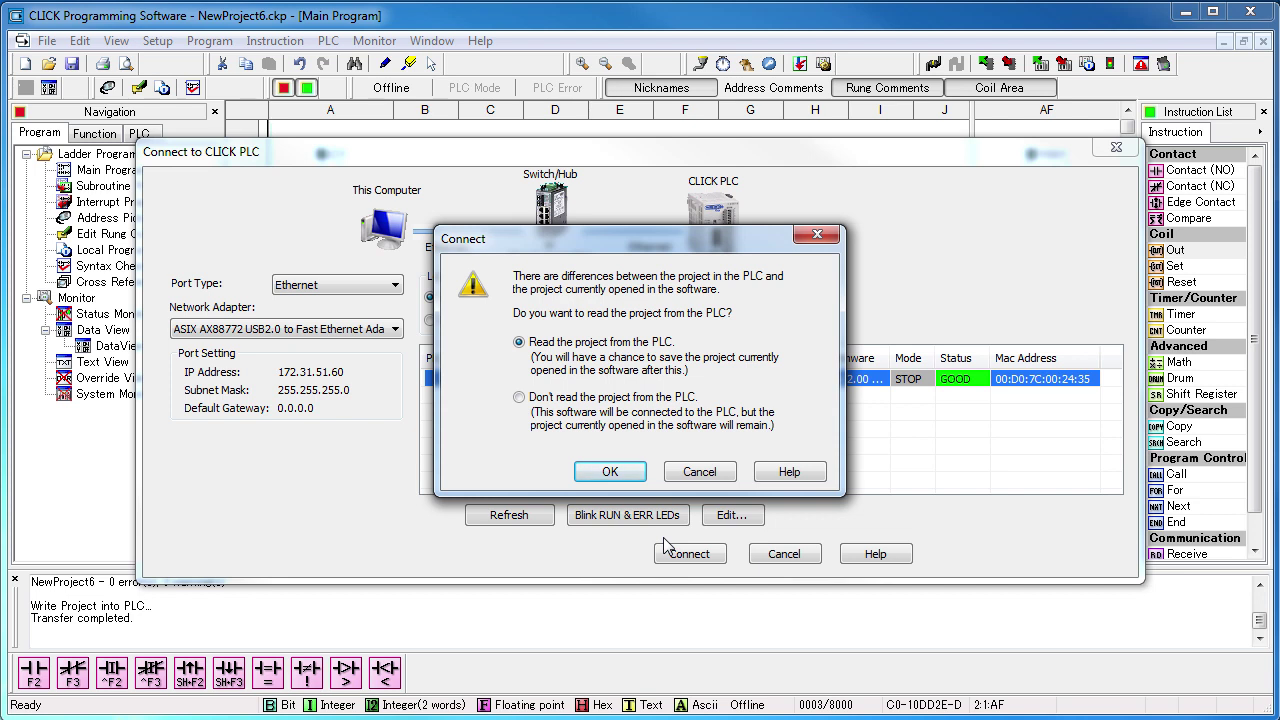
pyautogui.click(521, 398)
pyautogui.click(607, 473)
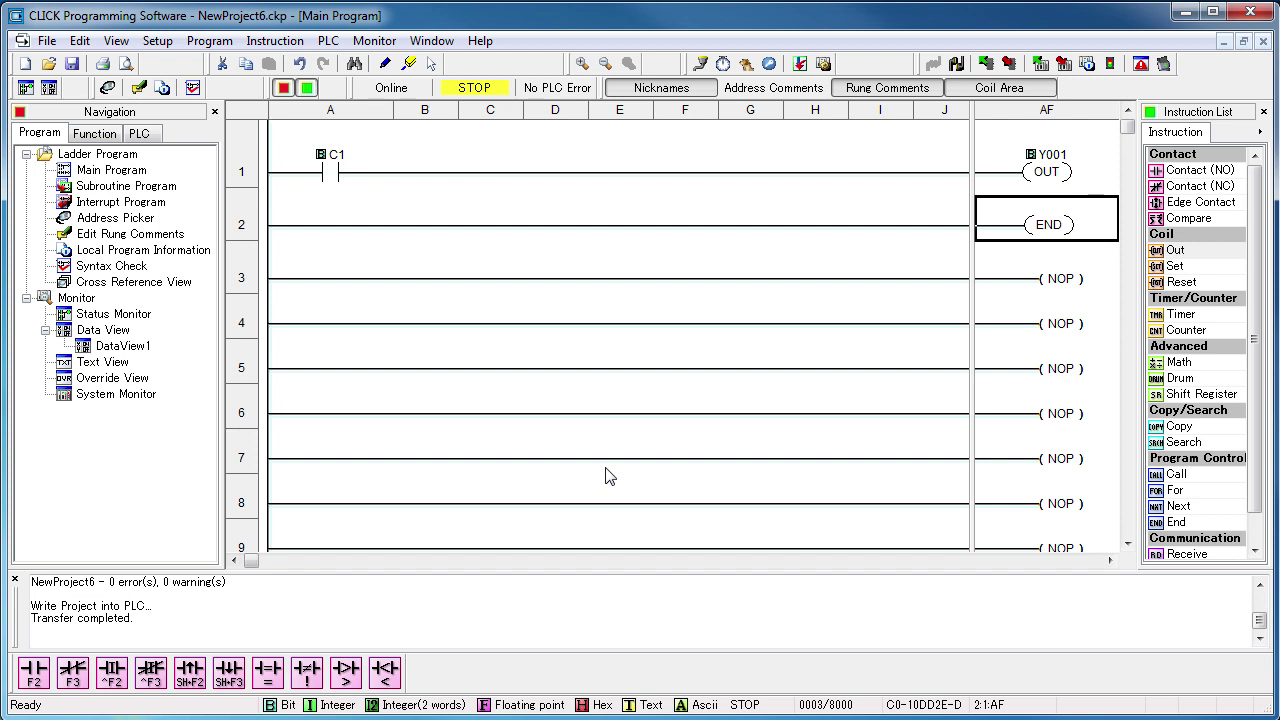
# Switch the Port 1 Ethernet setup to the default fixed address.
pyautogui.click(155, 42)
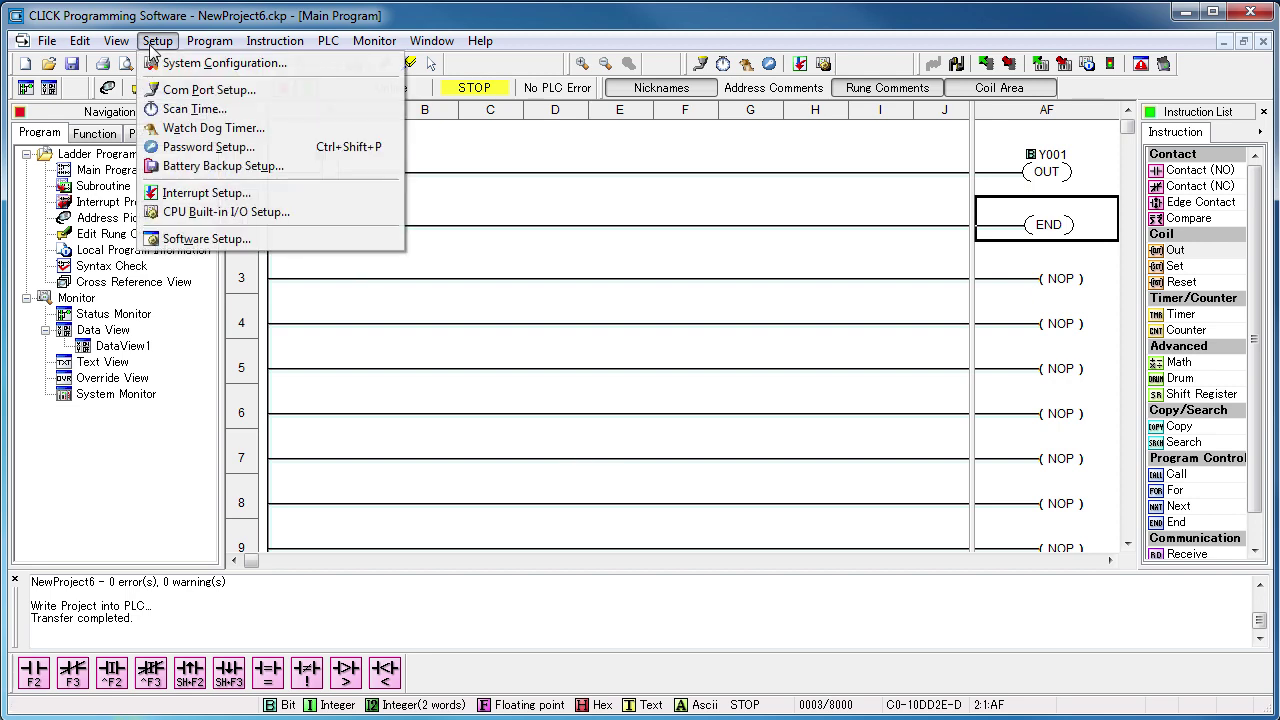
pyautogui.click(200, 89)
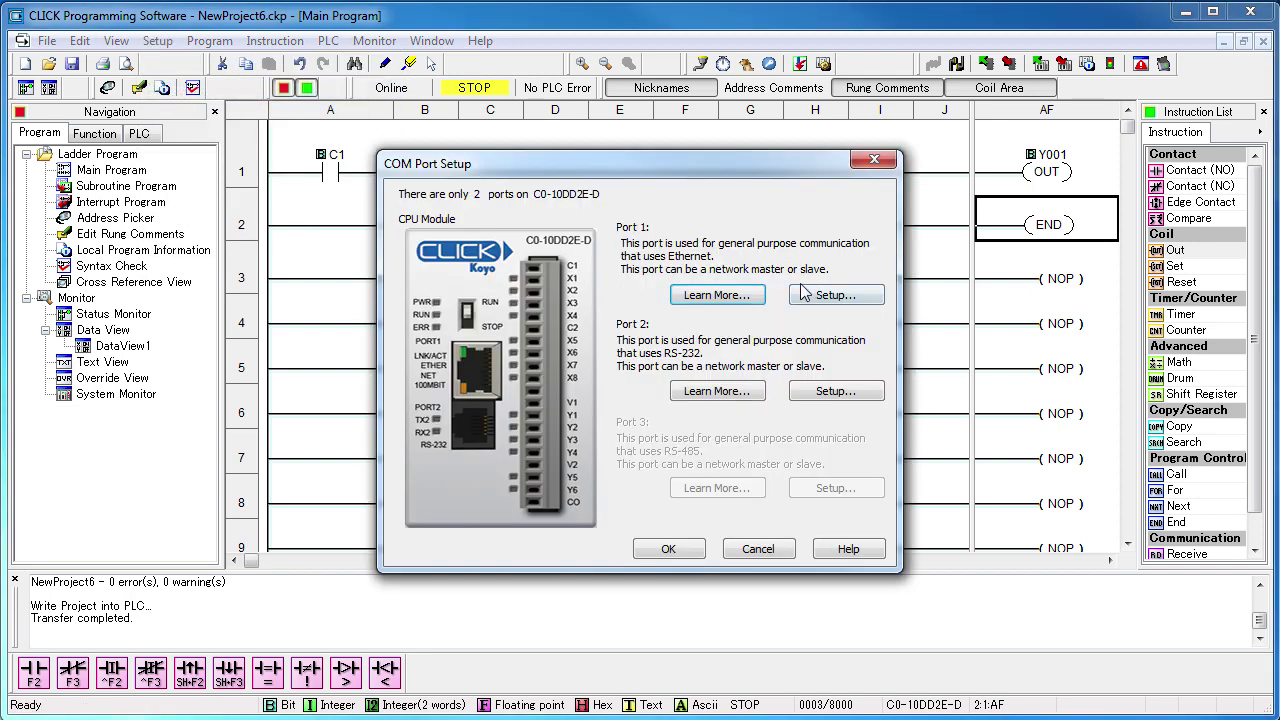
pyautogui.click(830, 295)
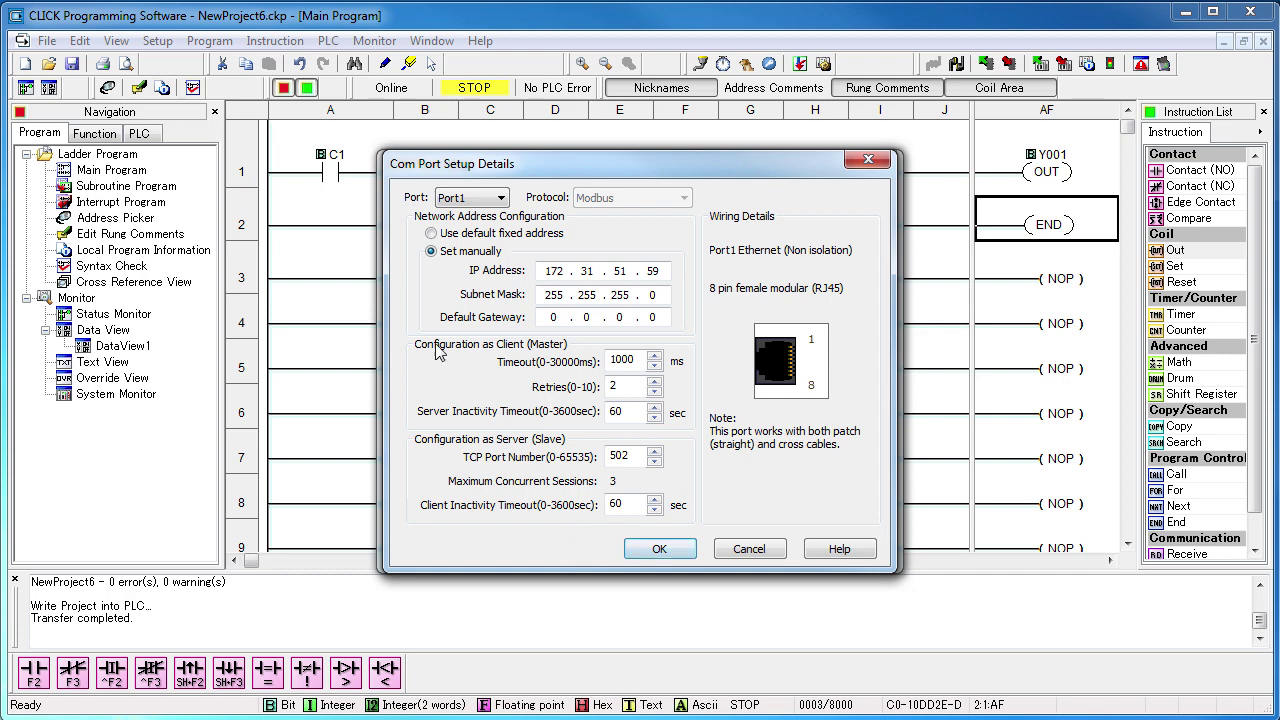
pyautogui.click(431, 234)
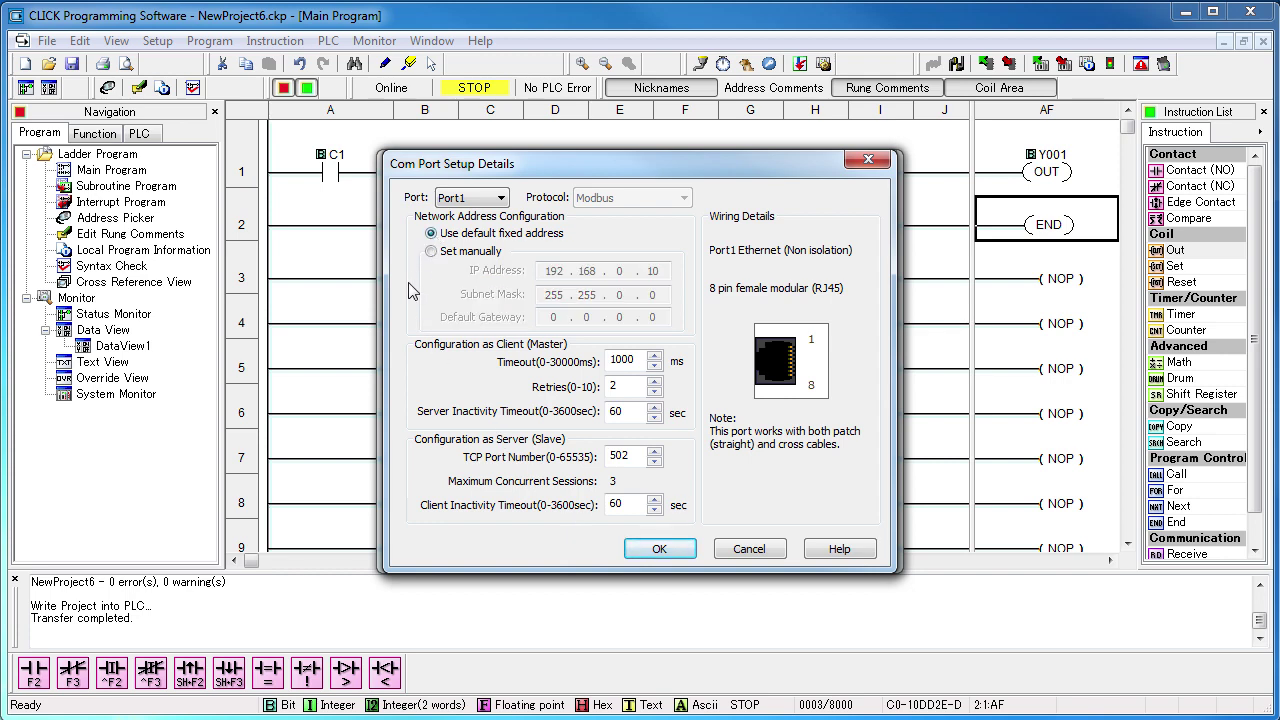
pyautogui.click(660, 549)
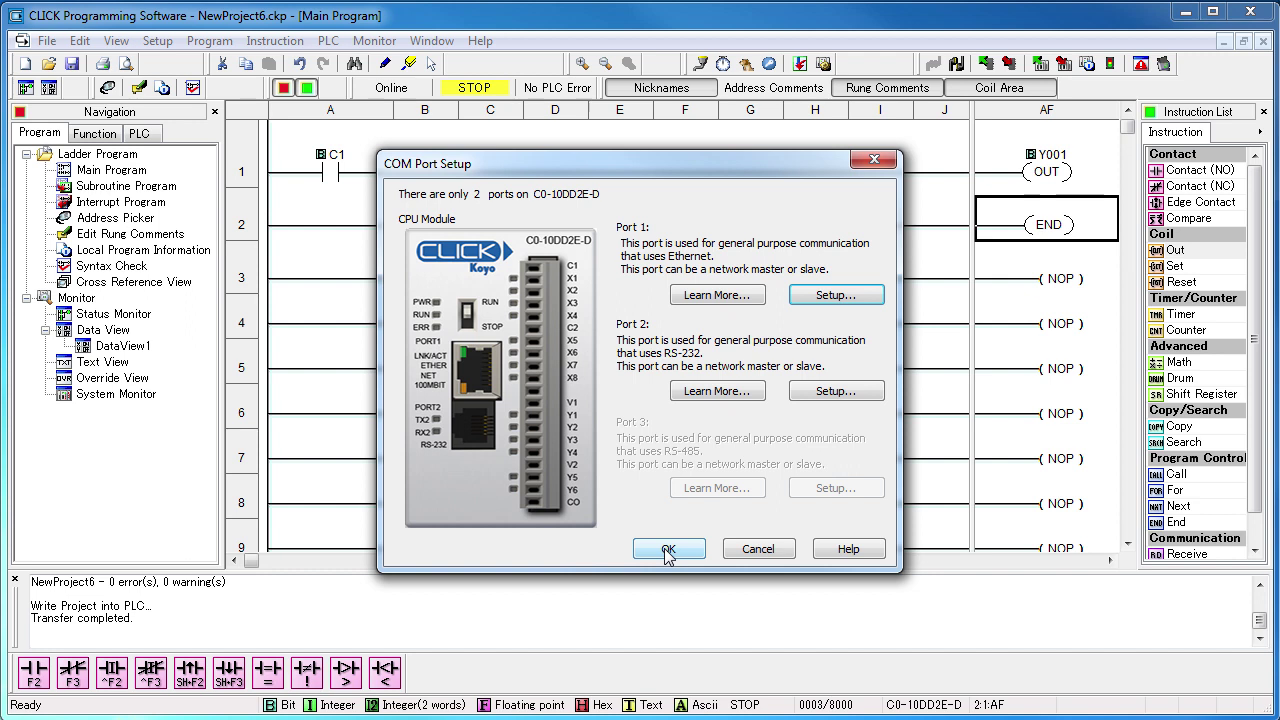
pyautogui.click(665, 553)
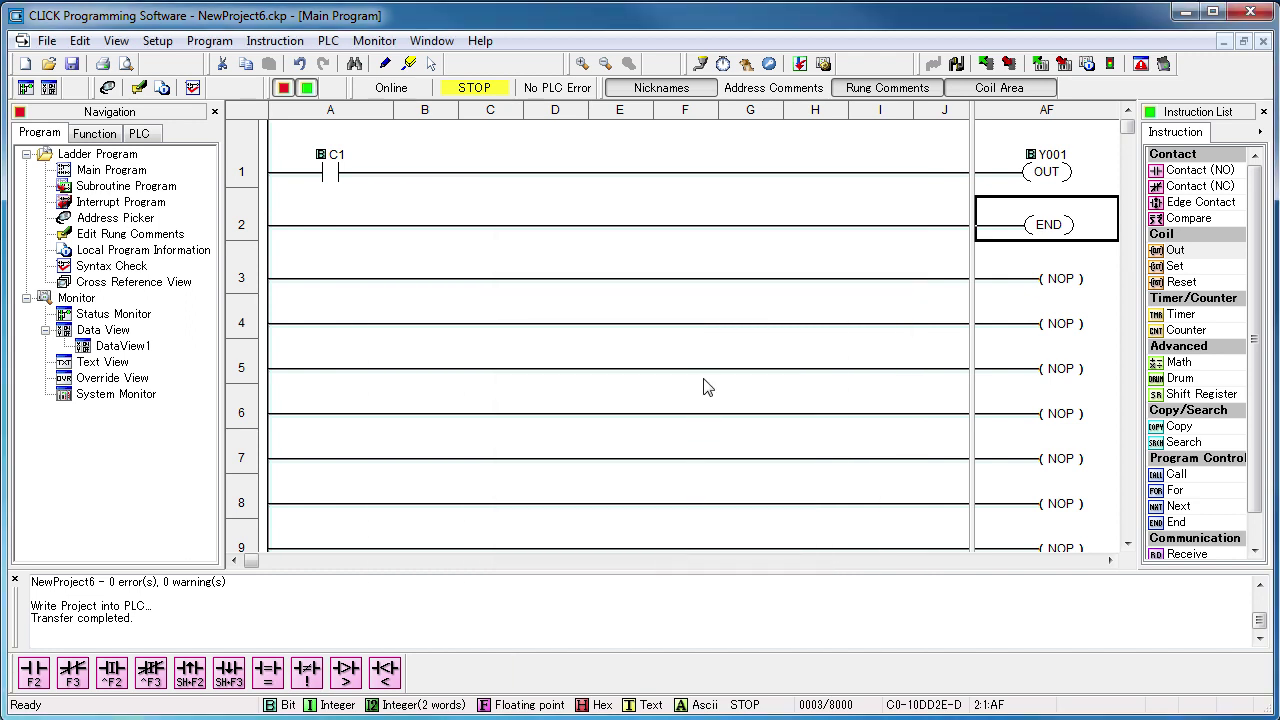
# Write the project into the PLC using the PLC's own Ethernet setup, acknowledging Transfer completed.
pyautogui.click(1065, 64)
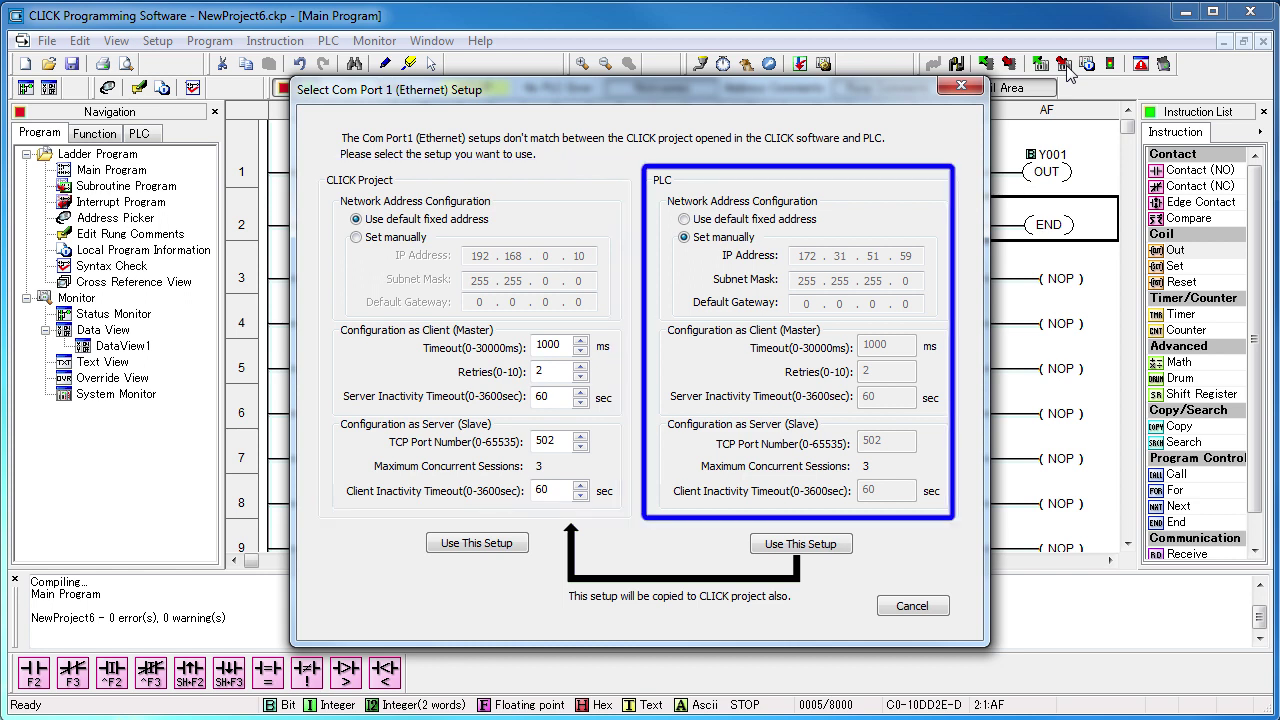
pyautogui.click(806, 546)
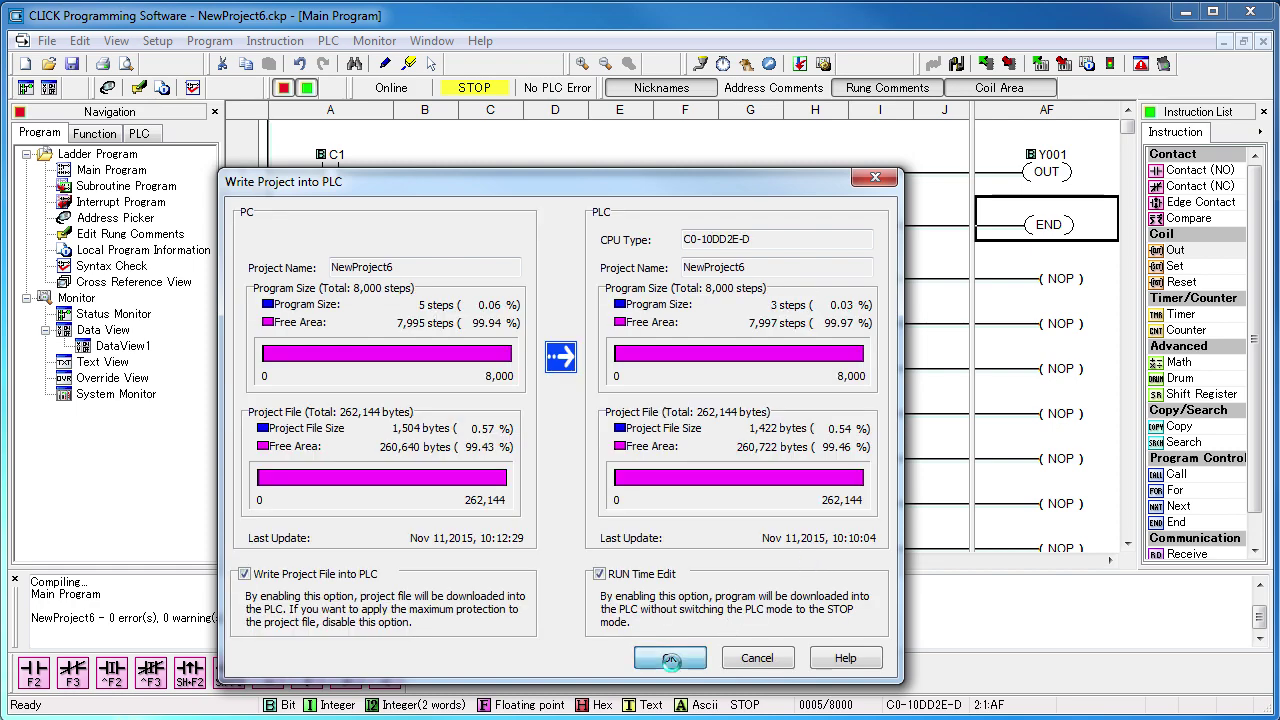
pyautogui.click(671, 660)
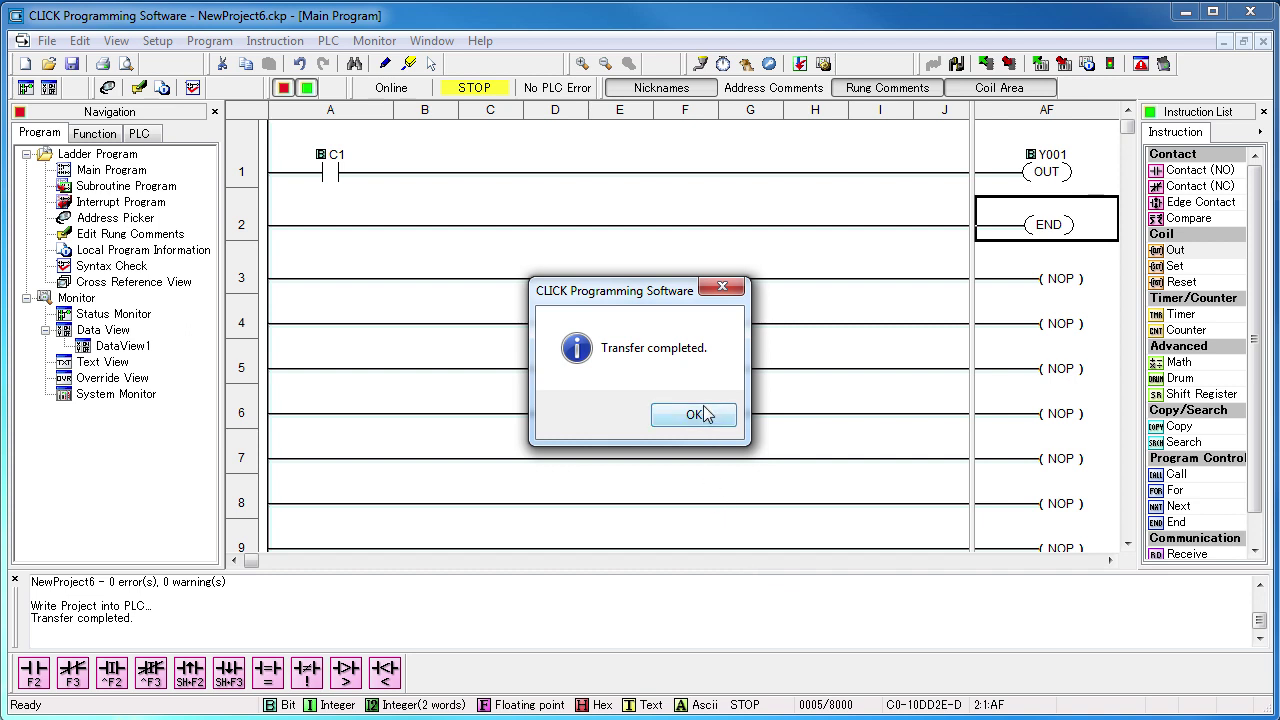
pyautogui.click(694, 414)
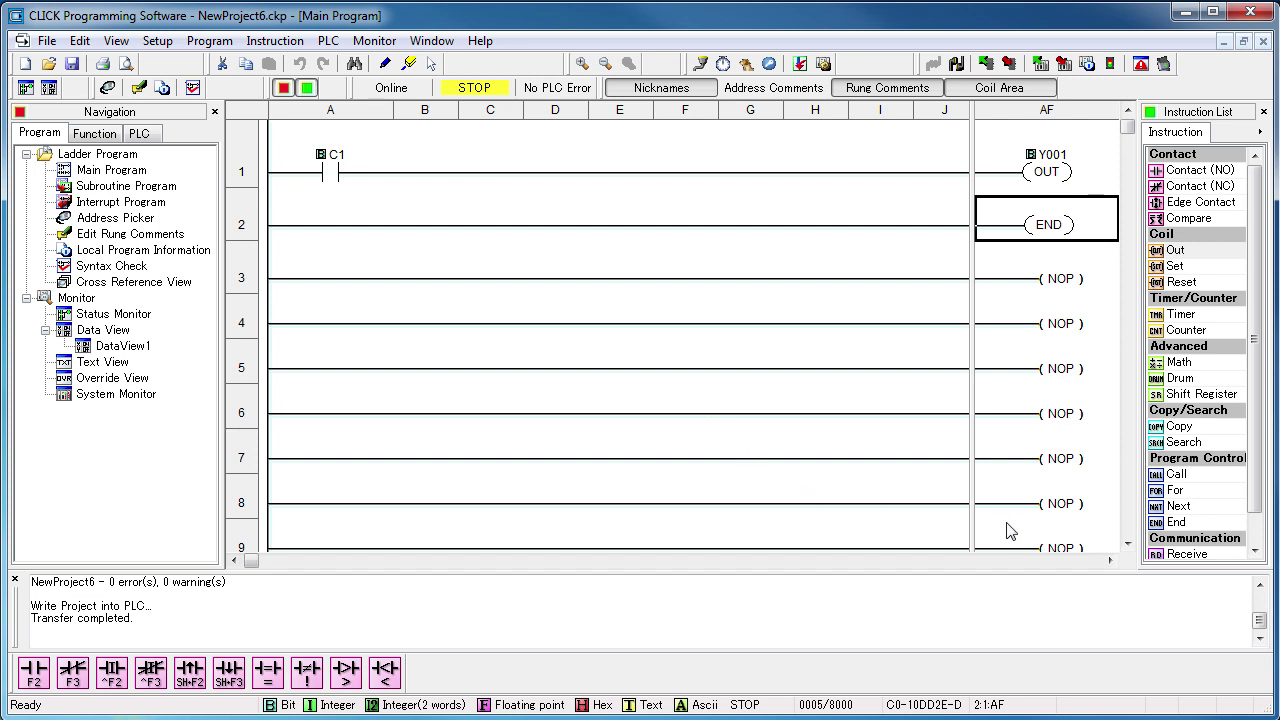
pyautogui.scroll(-1, 1165, 540)
pyautogui.doubleClick(1177, 524)
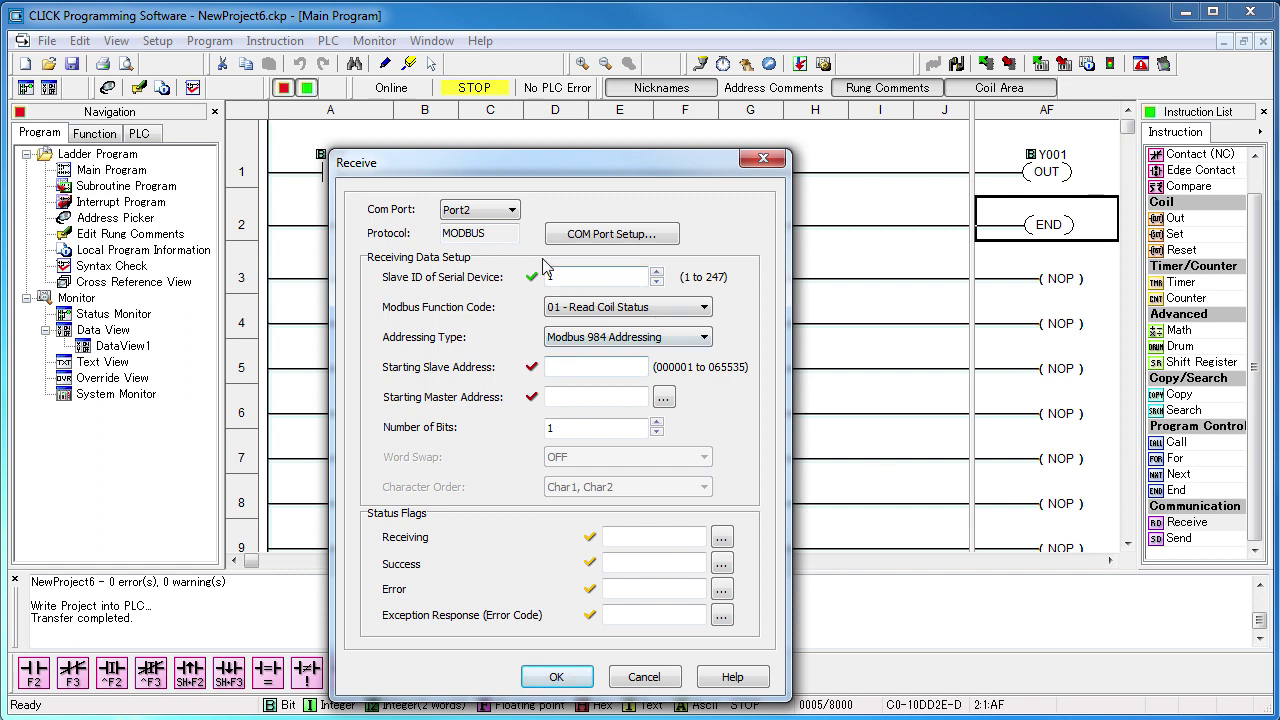
pyautogui.click(511, 210)
pyautogui.click(497, 229)
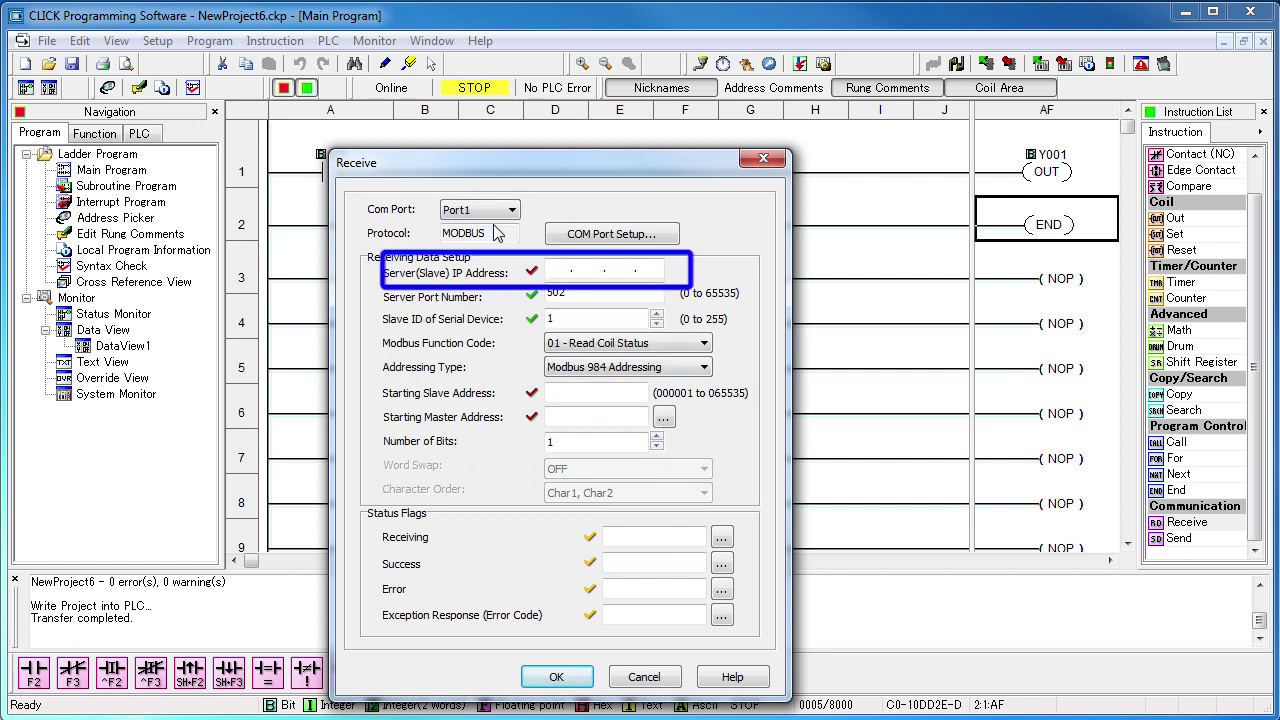
pyautogui.click(644, 677)
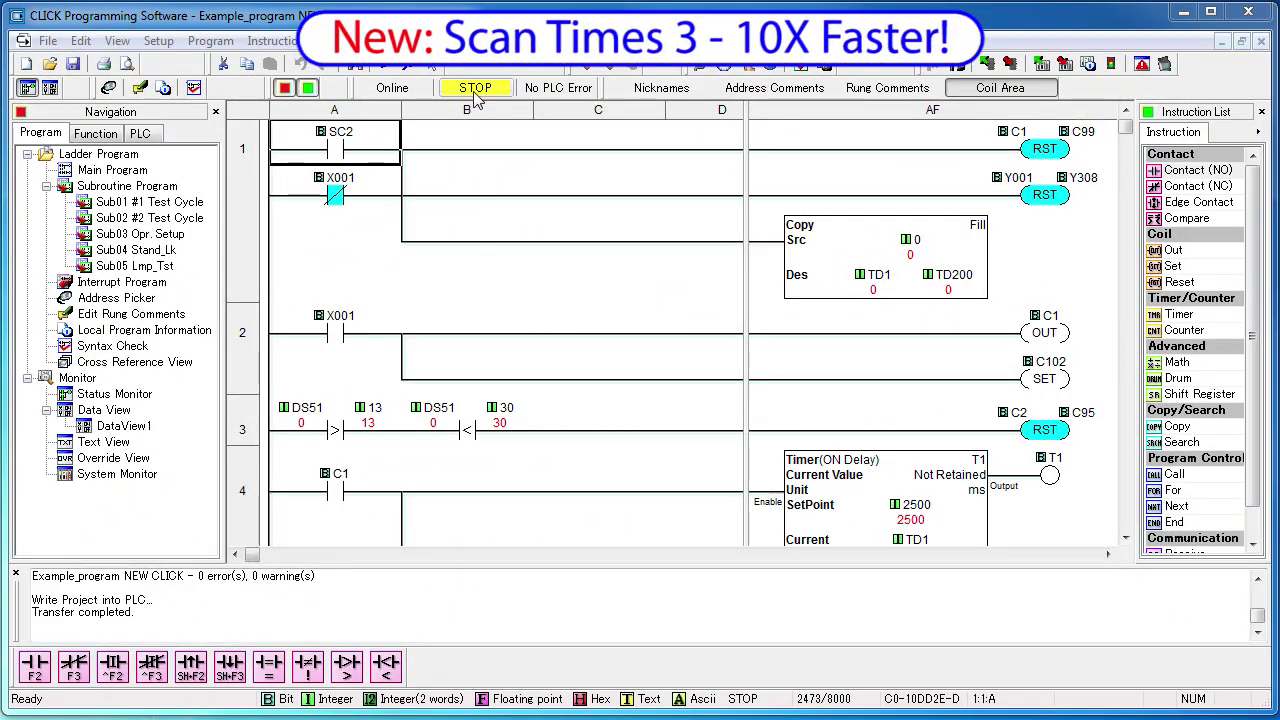
# Put the PLC into RUN mode and display the online project information with scan times.
pyautogui.click(476, 90)
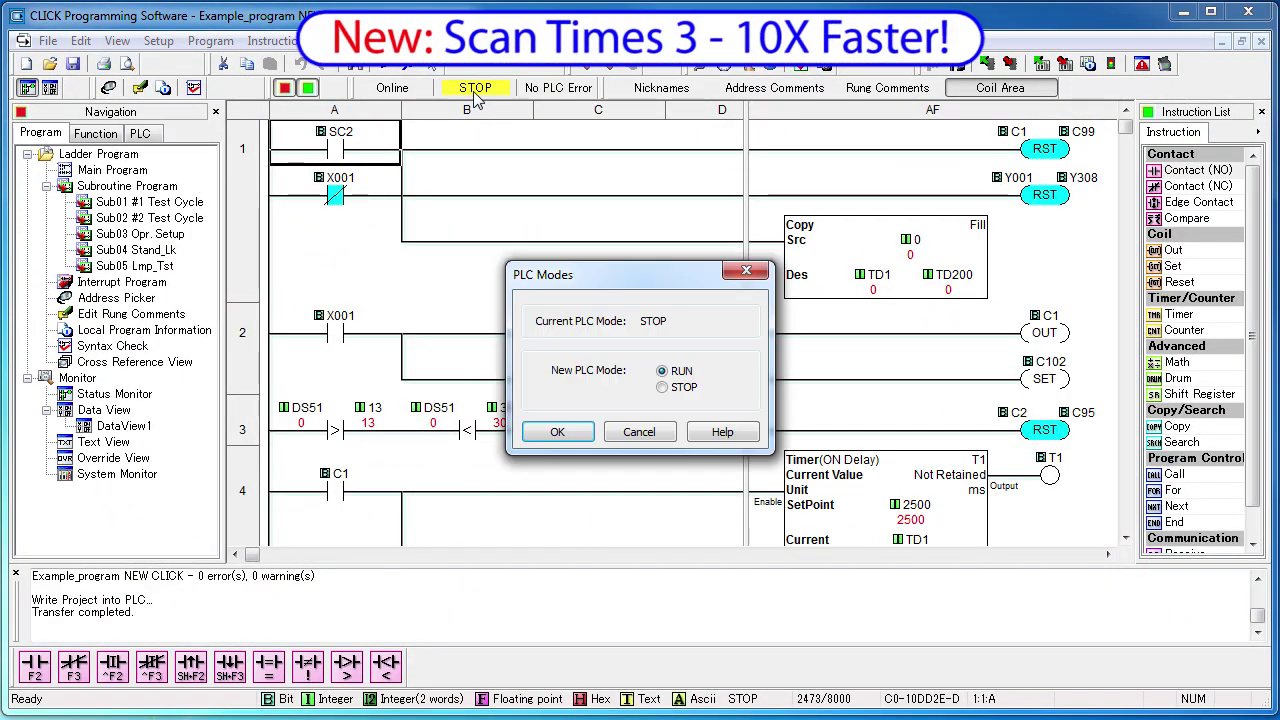
pyautogui.click(560, 432)
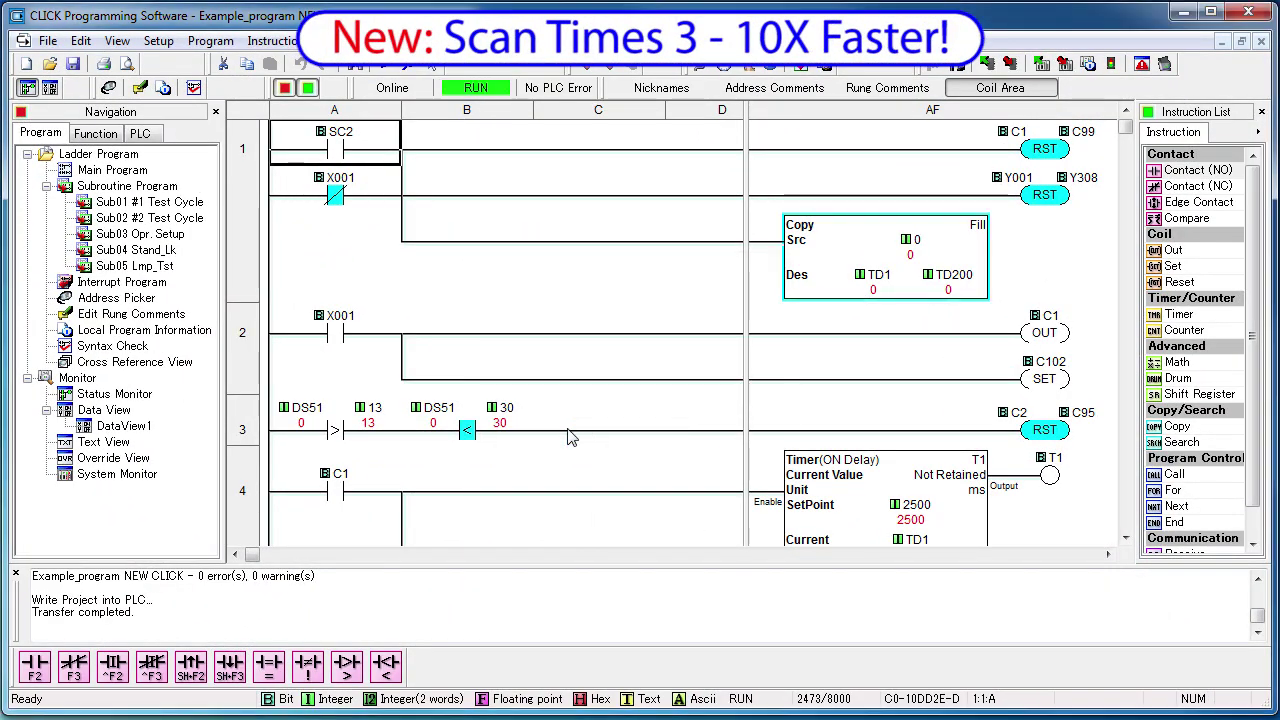
pyautogui.click(1088, 64)
pyautogui.moveTo(739, 237); pyautogui.dragTo(489, 177)
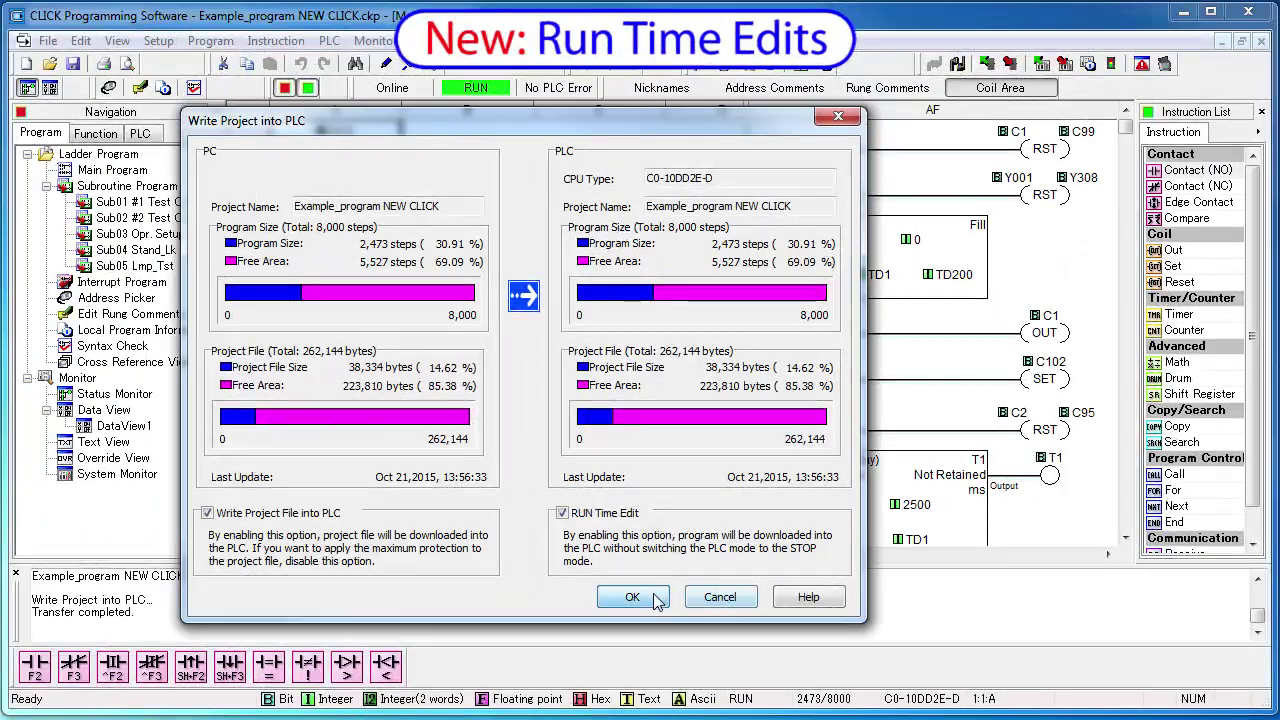
# Write Example_program OLD CLICK into the PLC, agreeing to switch it to STOP, and acknowledge completion.
pyautogui.click(656, 599)
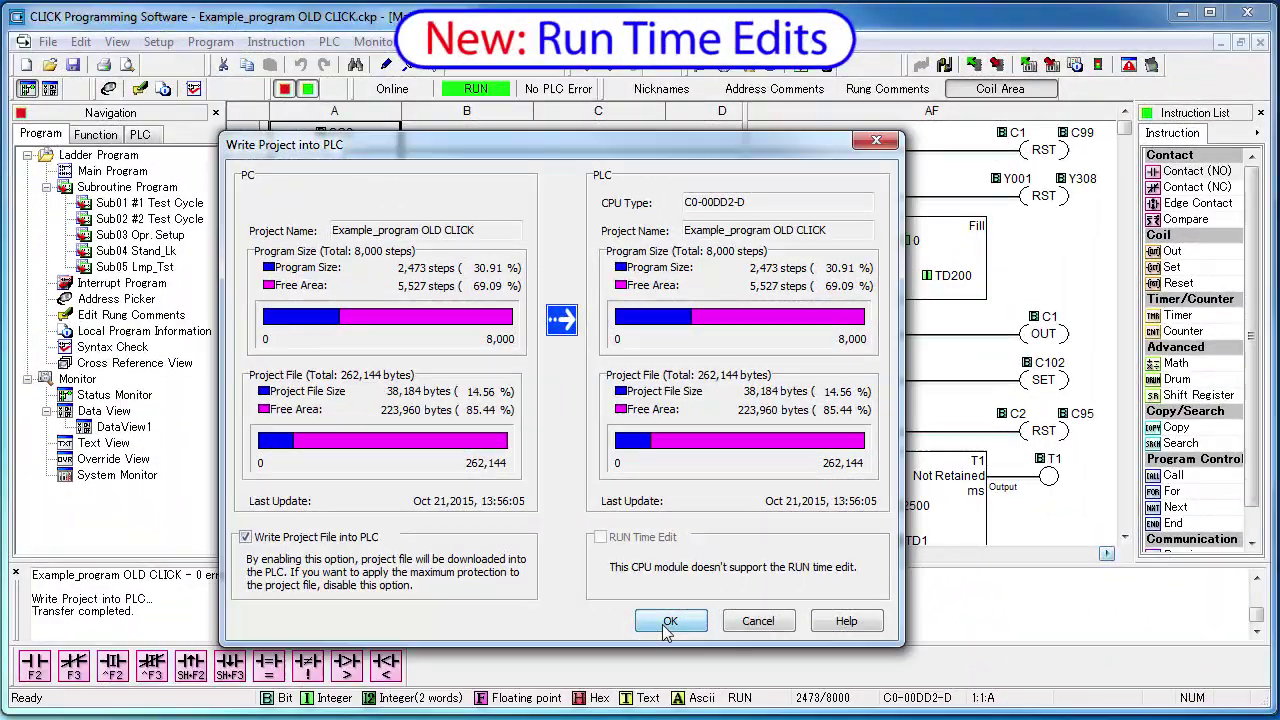
pyautogui.click(668, 622)
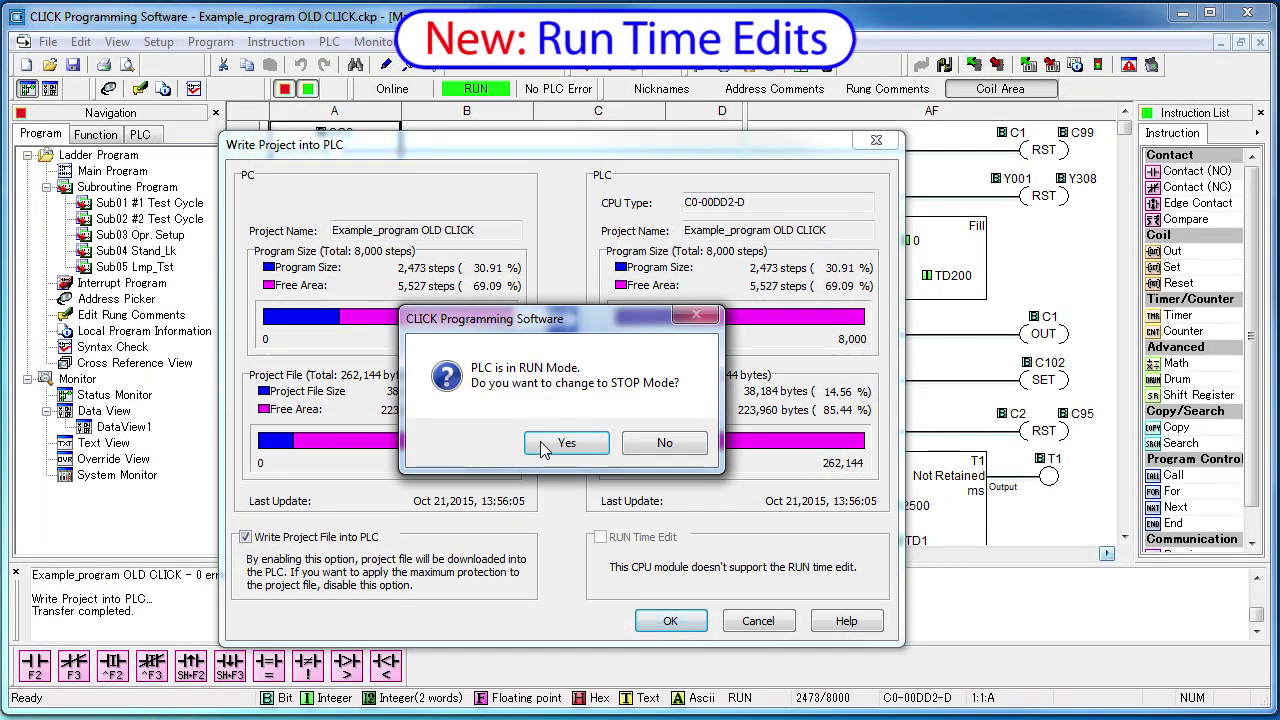
pyautogui.click(567, 443)
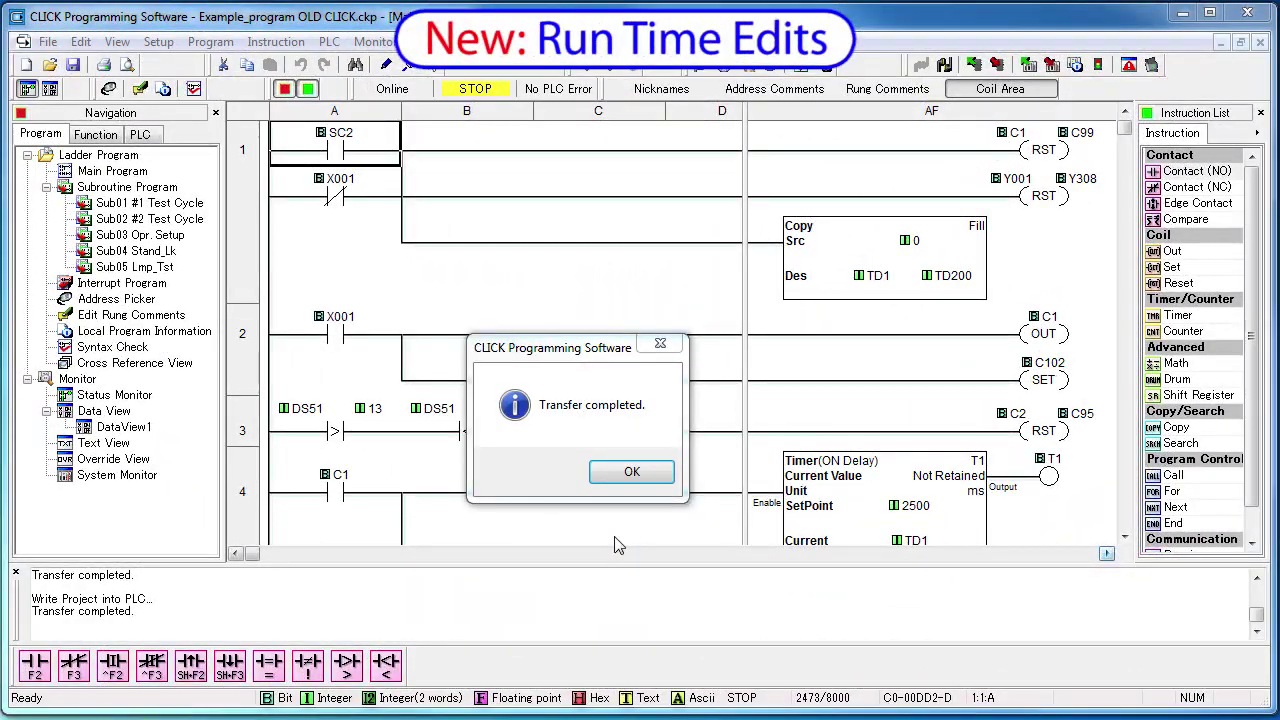
pyautogui.click(634, 473)
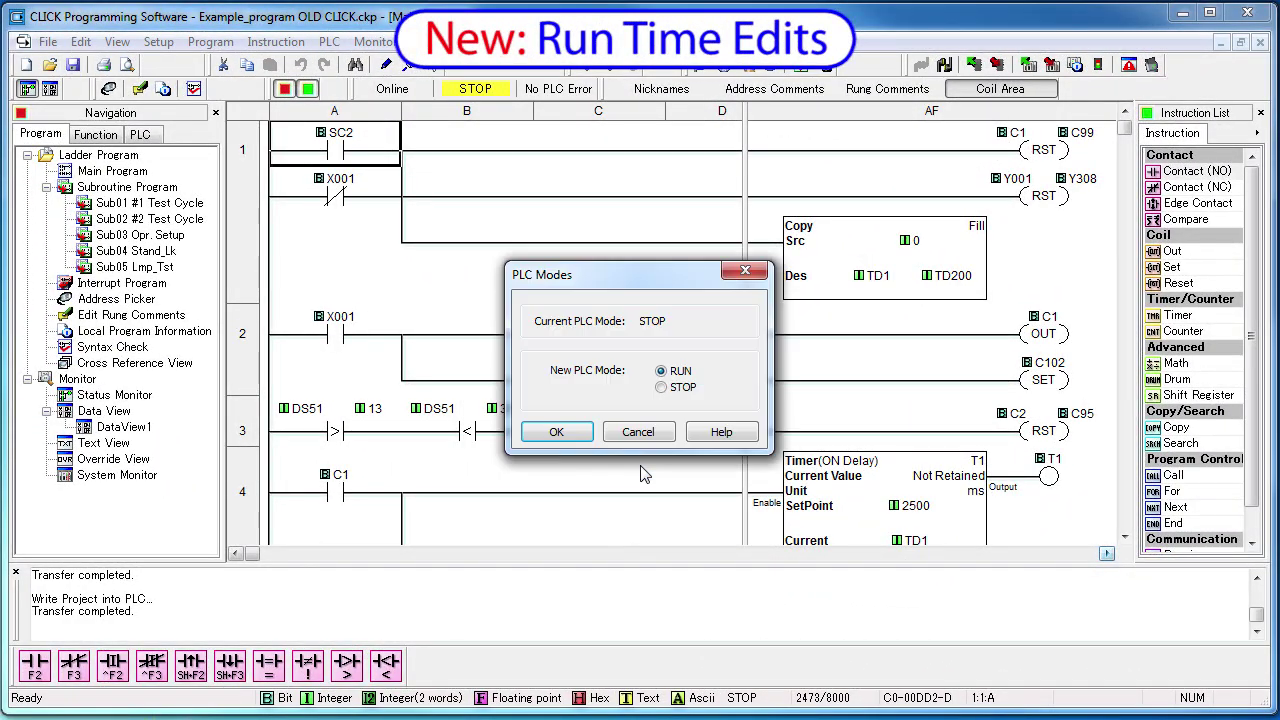
pyautogui.click(567, 432)
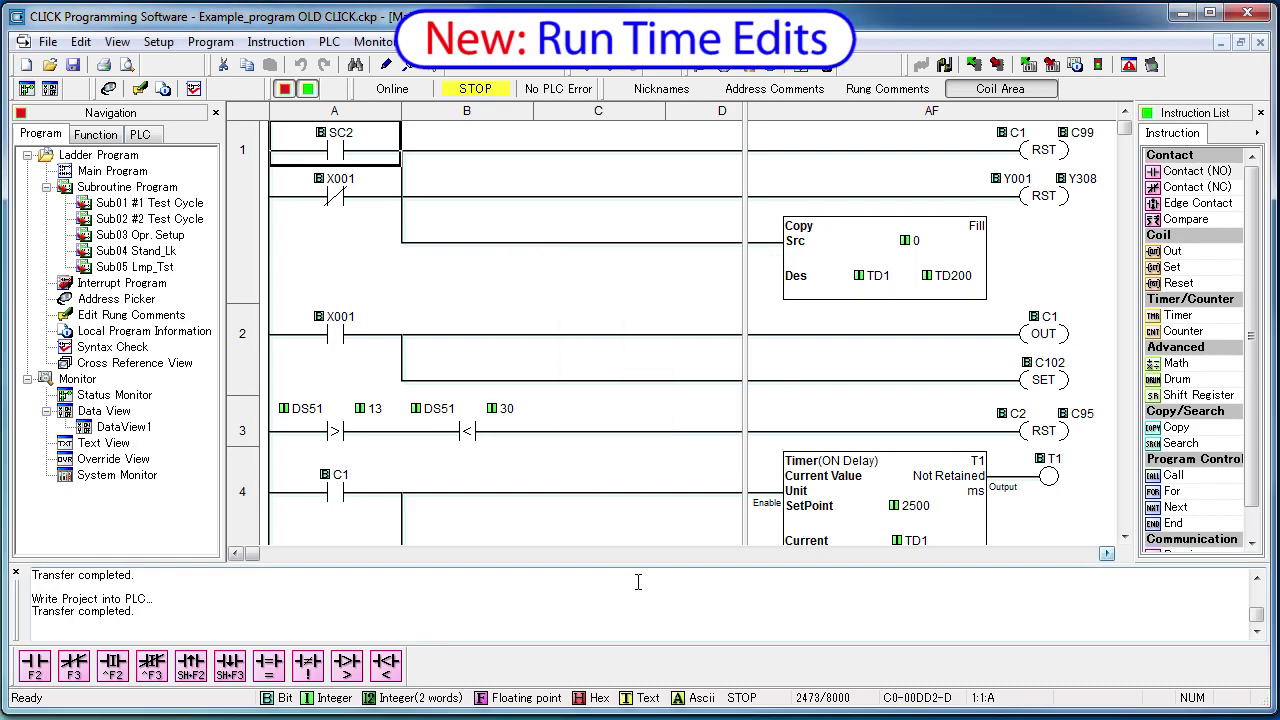